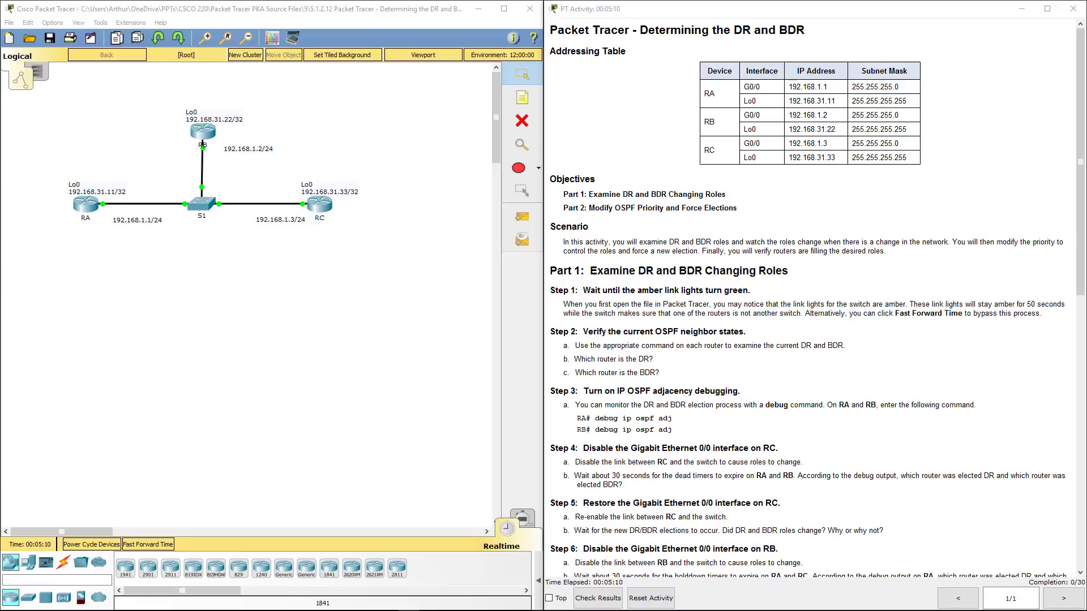
Bring the activity instructions forward and read through Step 2
left_click(588, 303)
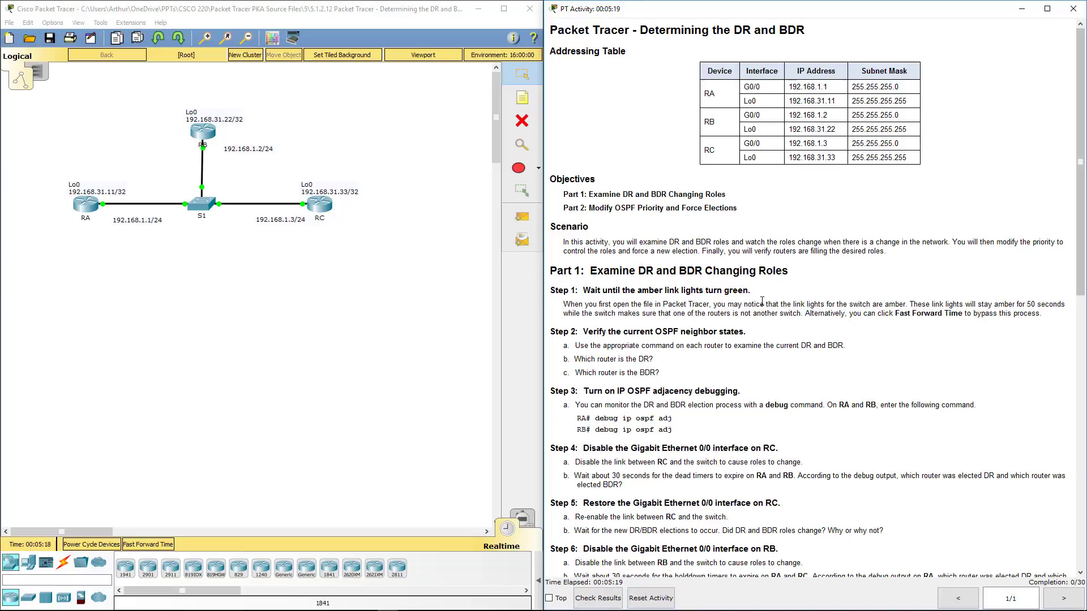
left_click_drag(582, 333, 747, 337)
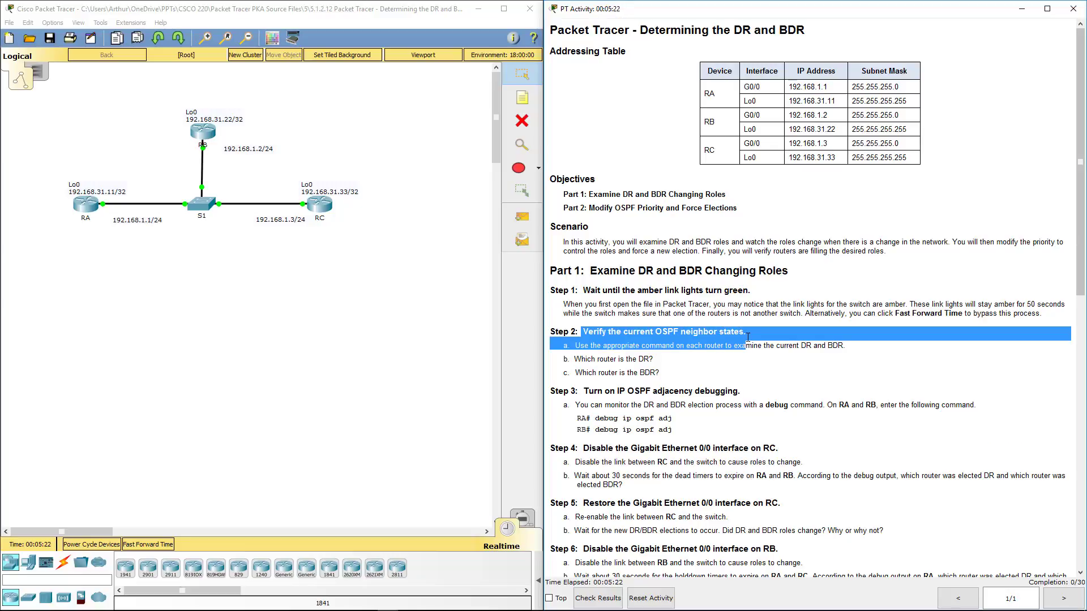
left_click(747, 337)
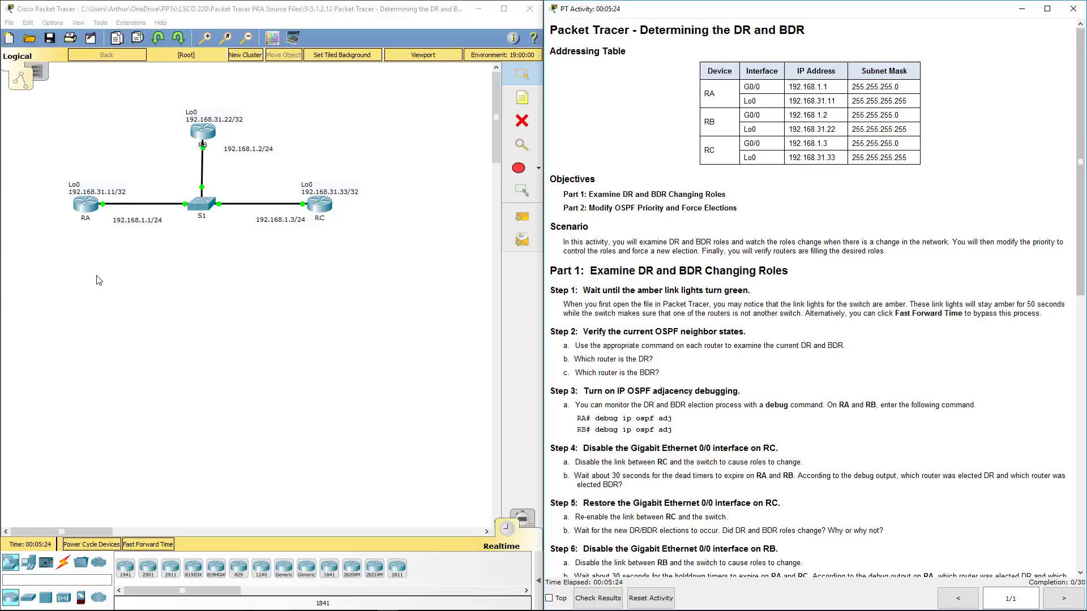
Open router RA's command line and enter privileged mode with enable
left_click(87, 207)
left_click(480, 180)
key("Return")
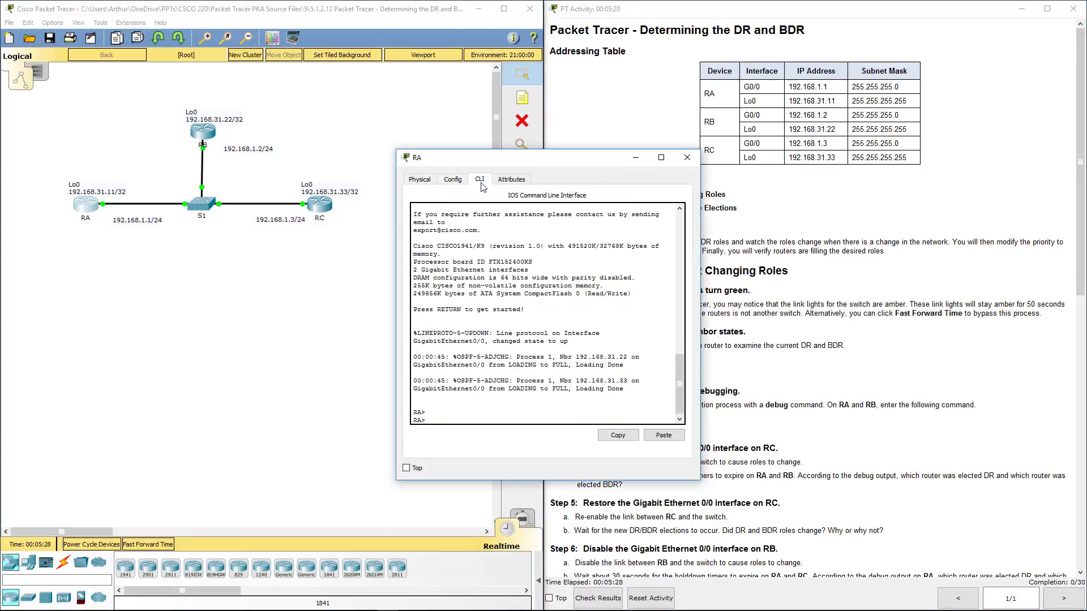
type("en")
key("Return")
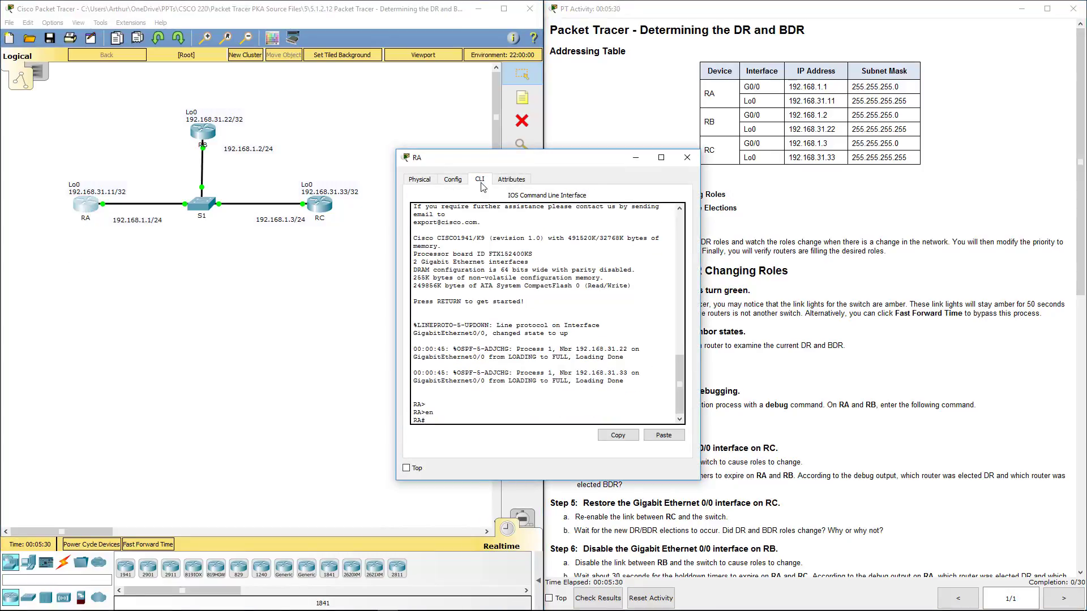
Run show ip ospf neighbor on RA to list its OSPF neighbors
type("sd")
key("BackSpace")
type("howe ip ospf ?")
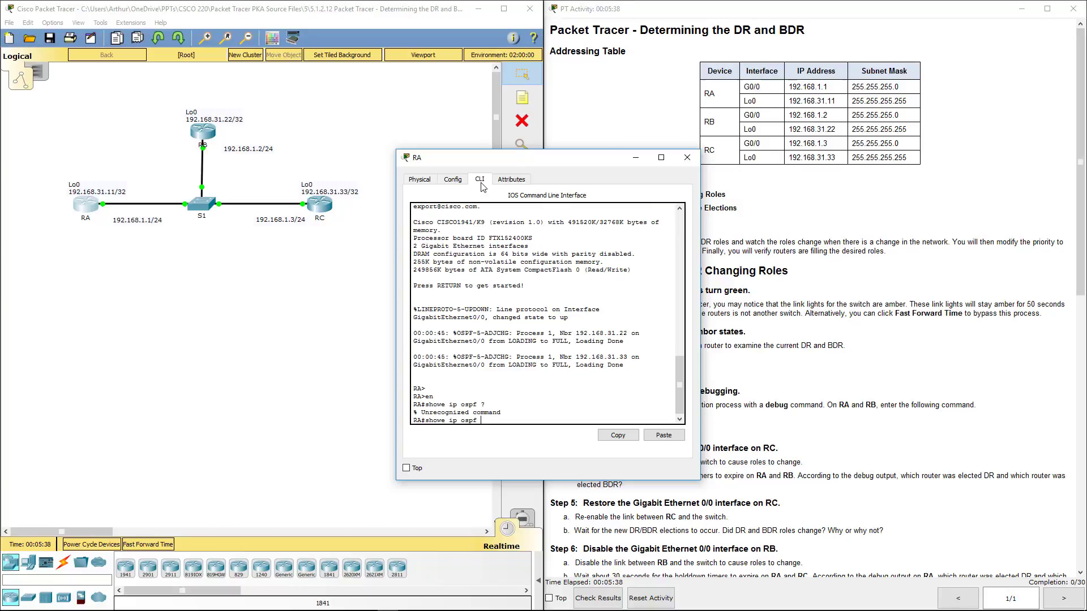
key("BackSpace")
key("BackSpace")
key("BackSpace")
key("BackSpace")
key("BackSpace")
type("ip os")
key("Tab")
type("?")
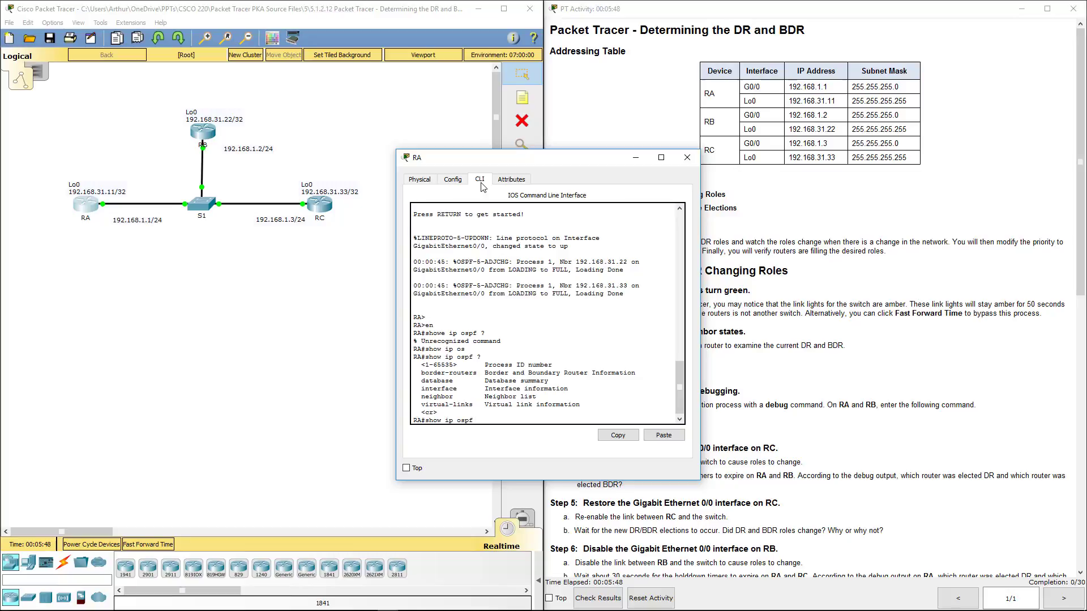
type("n")
key("Tab")
key("Return")
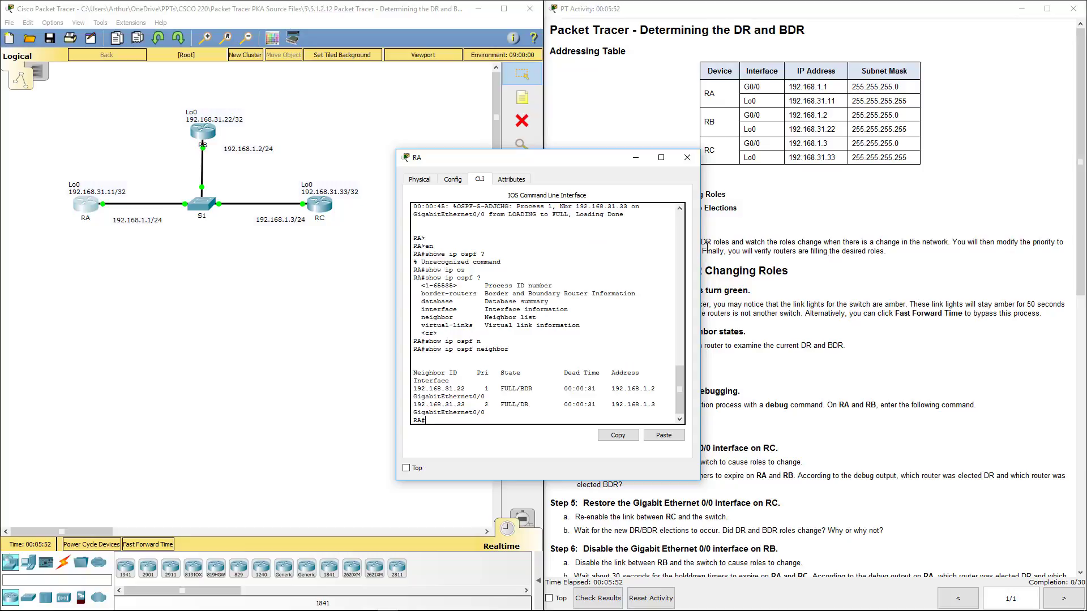
Point out RB (192.168.31.22) as BDR and RC (192.168.31.33) as DR, then reposition RA's console
left_click_drag(700, 249, 972, 259)
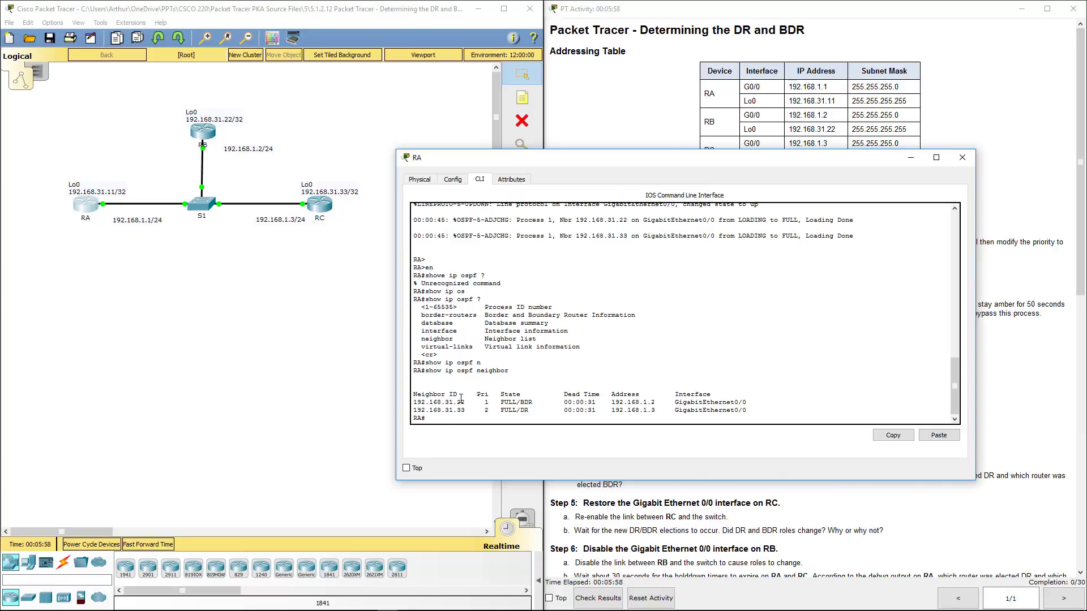
double_click(523, 402)
double_click(525, 410)
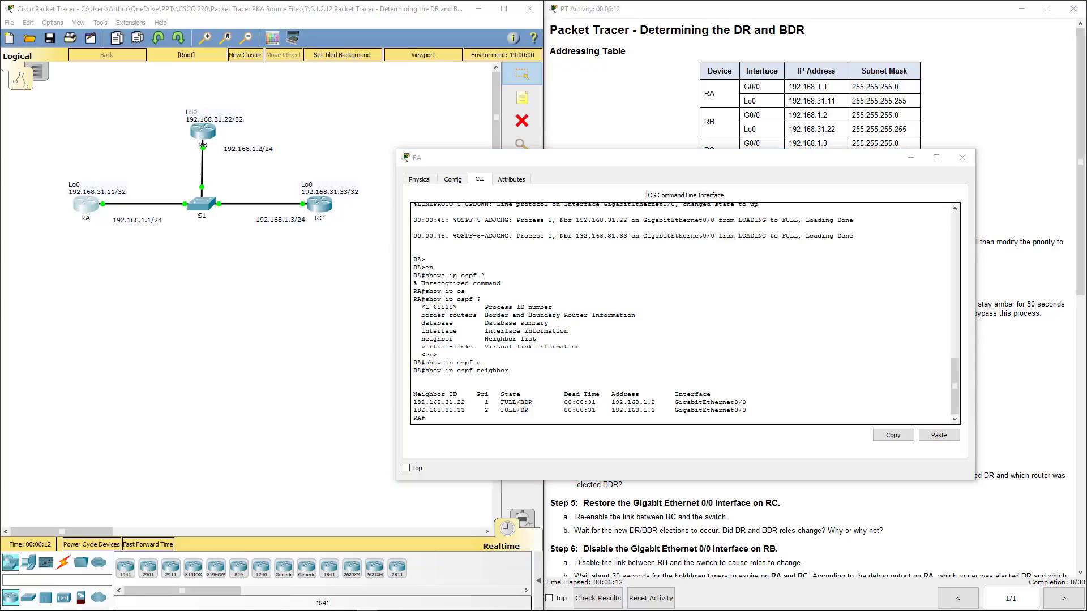
left_click_drag(718, 163, 346, 273)
left_click_drag(604, 357, 542, 361)
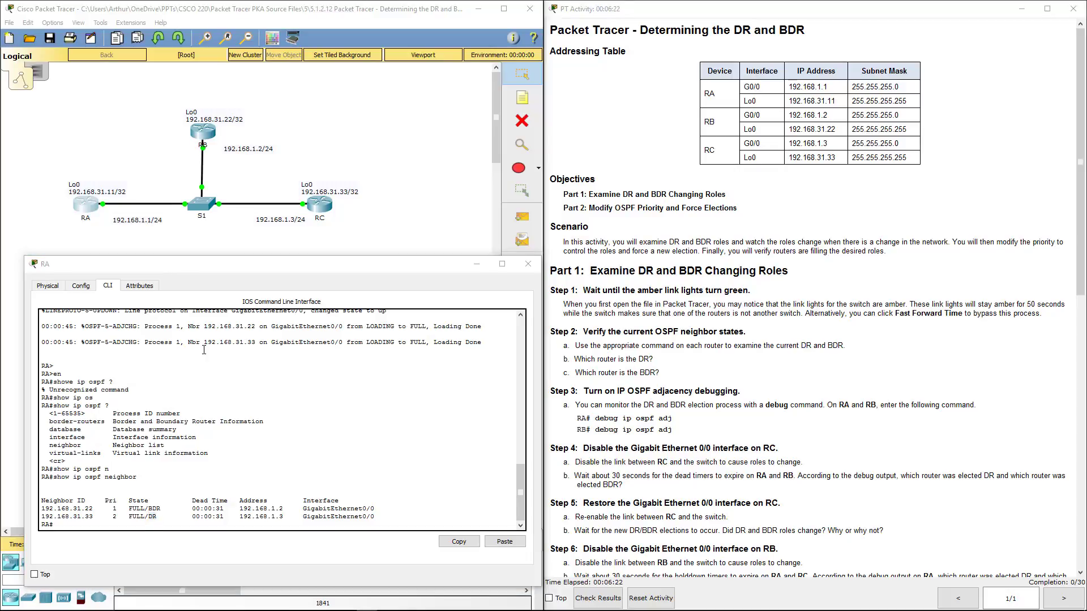
Run debug ip ospf adj on RA and close its console
left_click(290, 440)
key("Return")
key("Return")
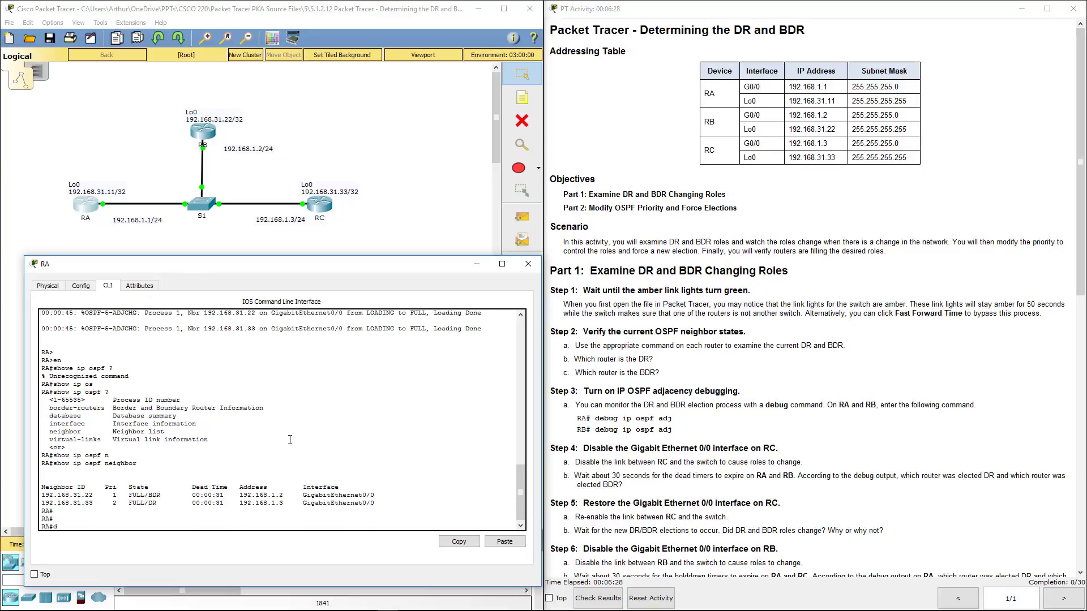
type("debug ip oa")
key("BackSpace")
type("s")
key("Tab")
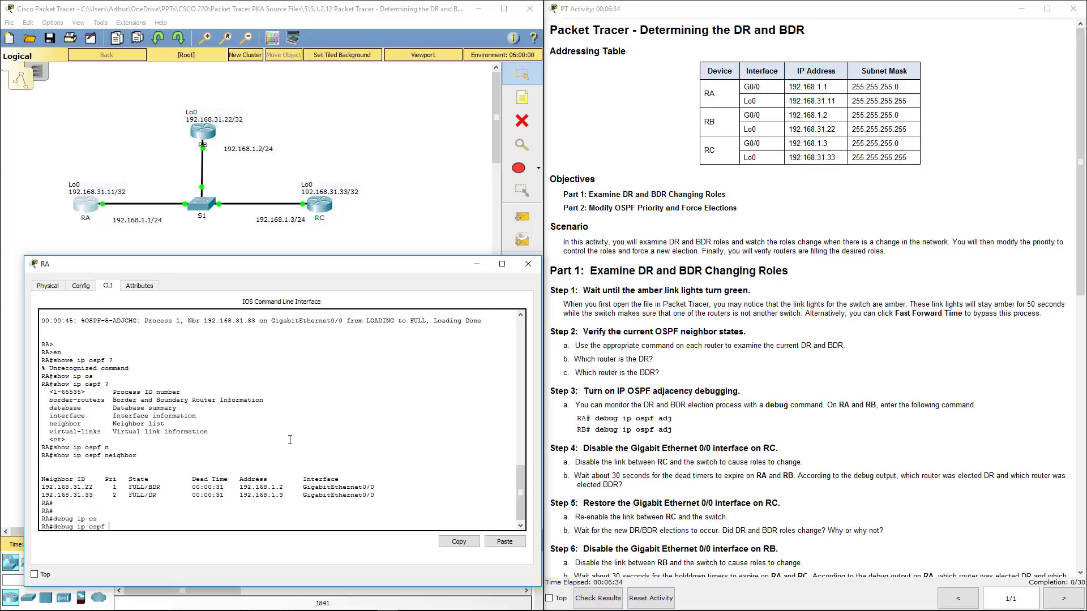
type("adj")
key("Return")
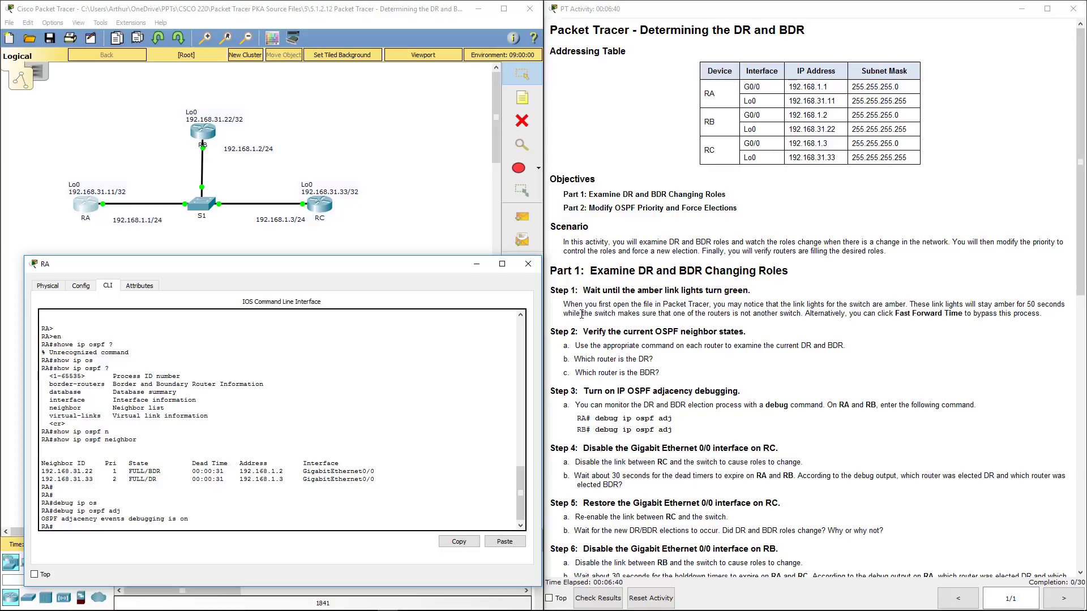
left_click(528, 264)
On RB, enter privileged mode and run debug ip ospf adj
left_click(203, 131)
left_click(476, 180)
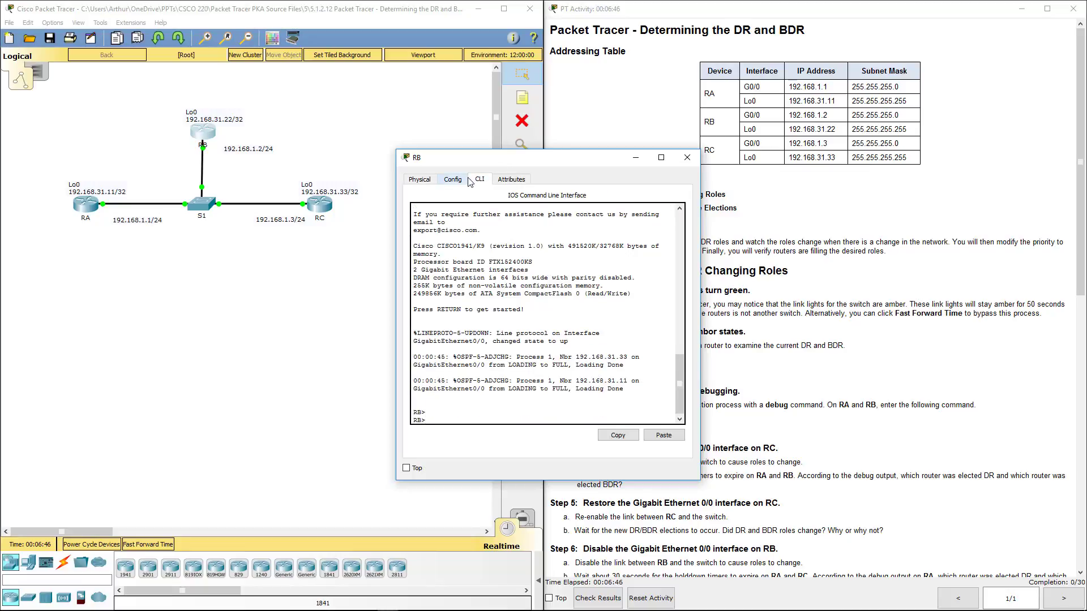
type("en")
key("Return")
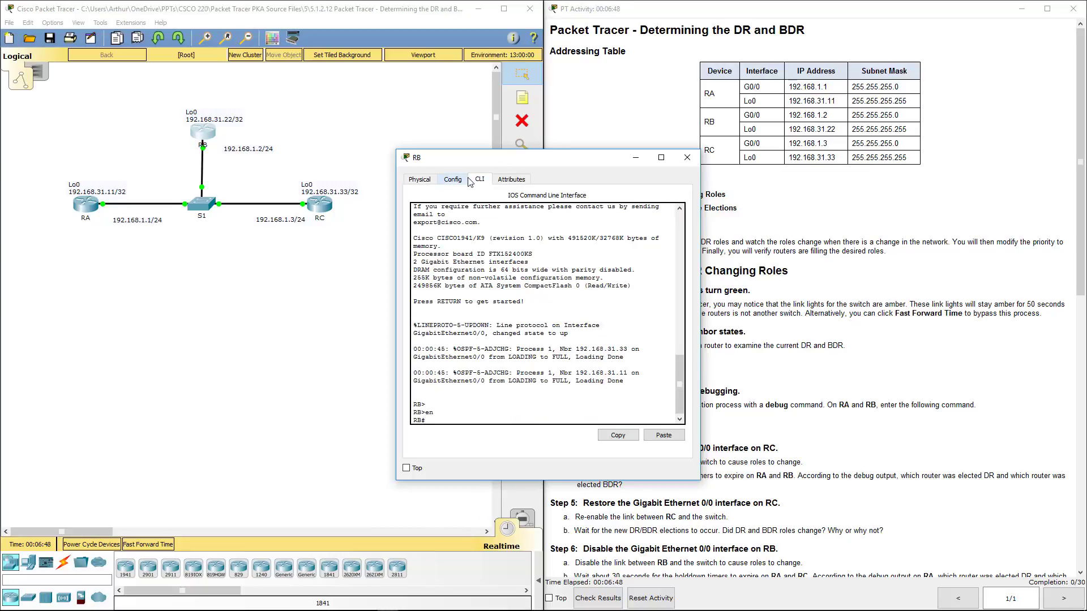
type("deb")
key("Tab")
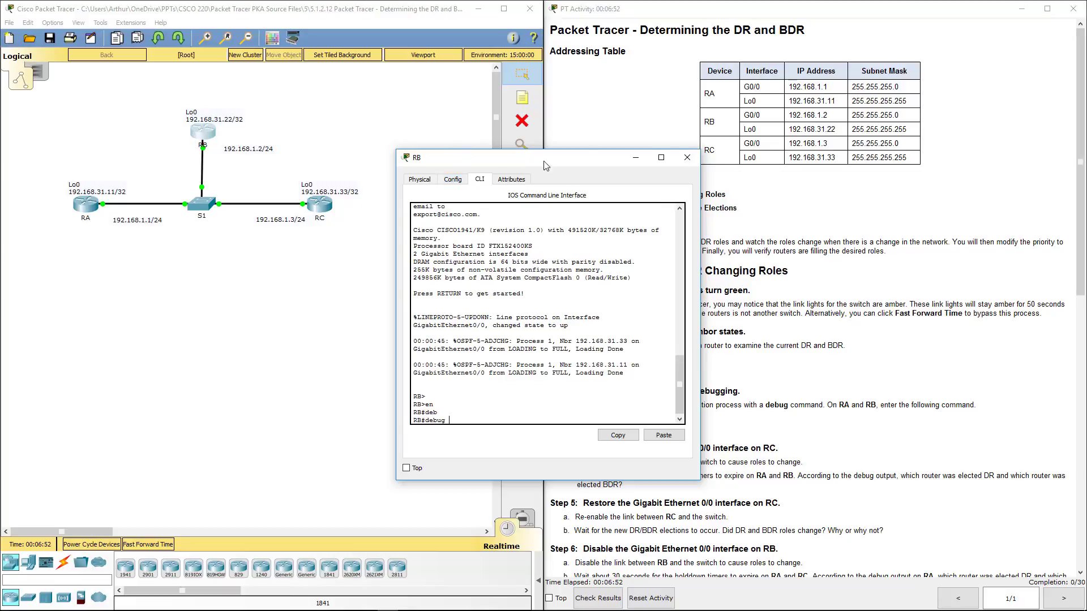
left_click_drag(547, 162, 406, 158)
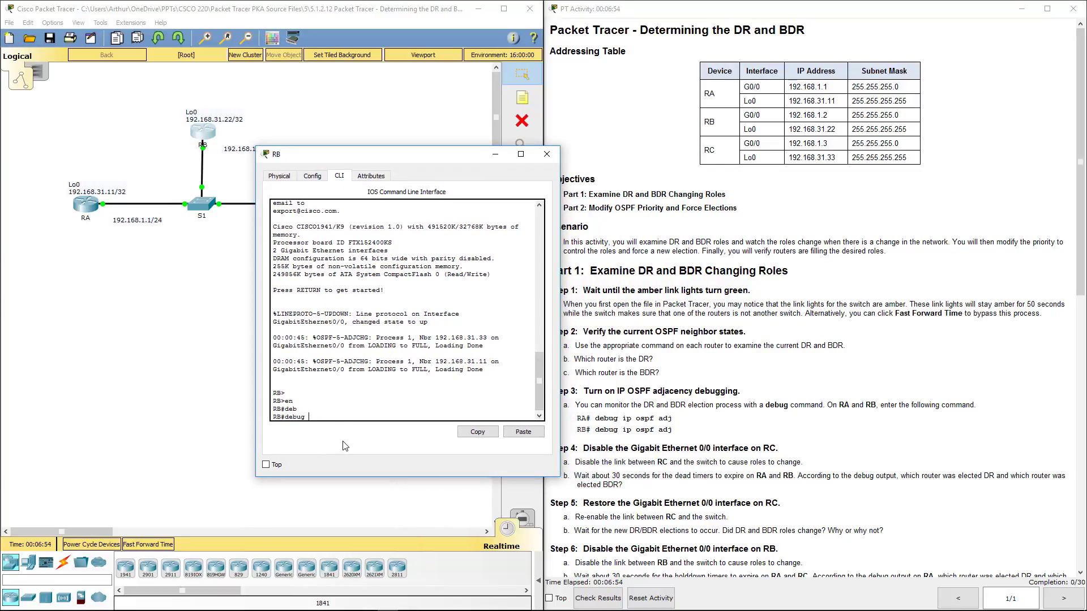
type("ip os")
key("Tab")
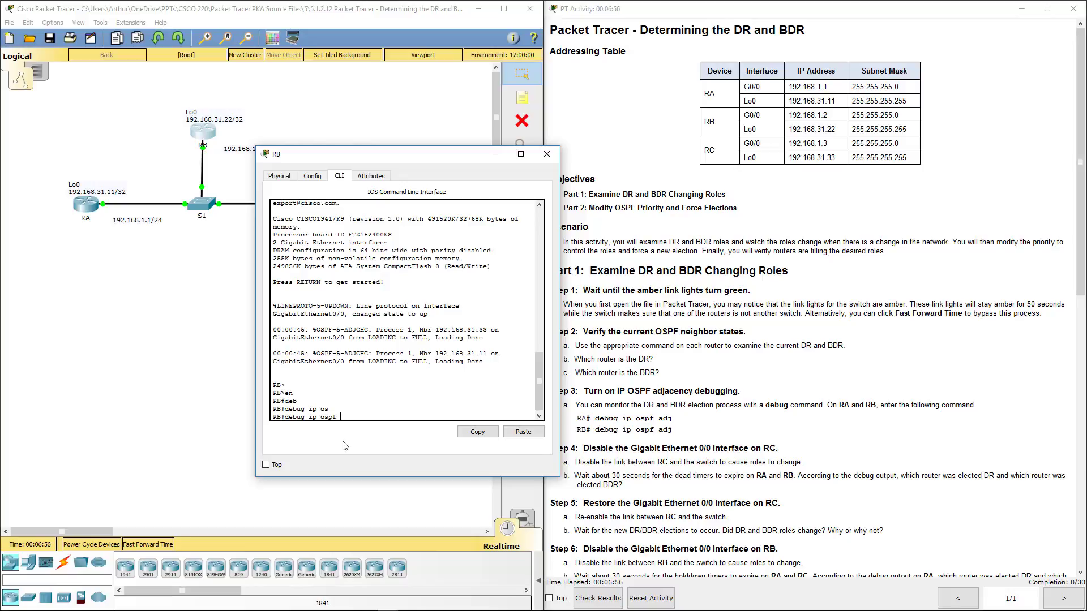
type("adj")
key("Return")
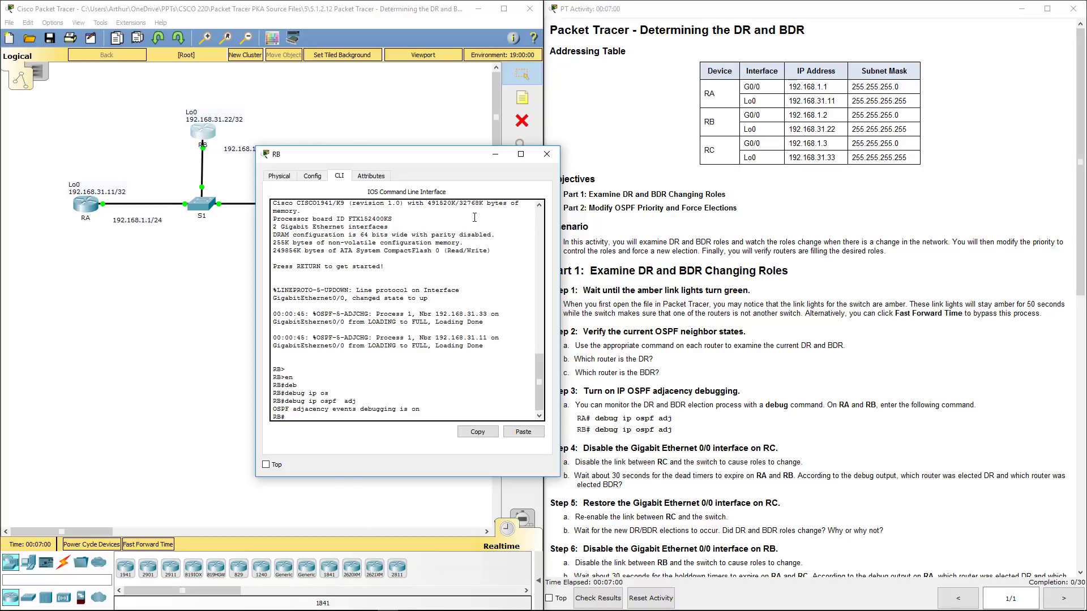
left_click(547, 154)
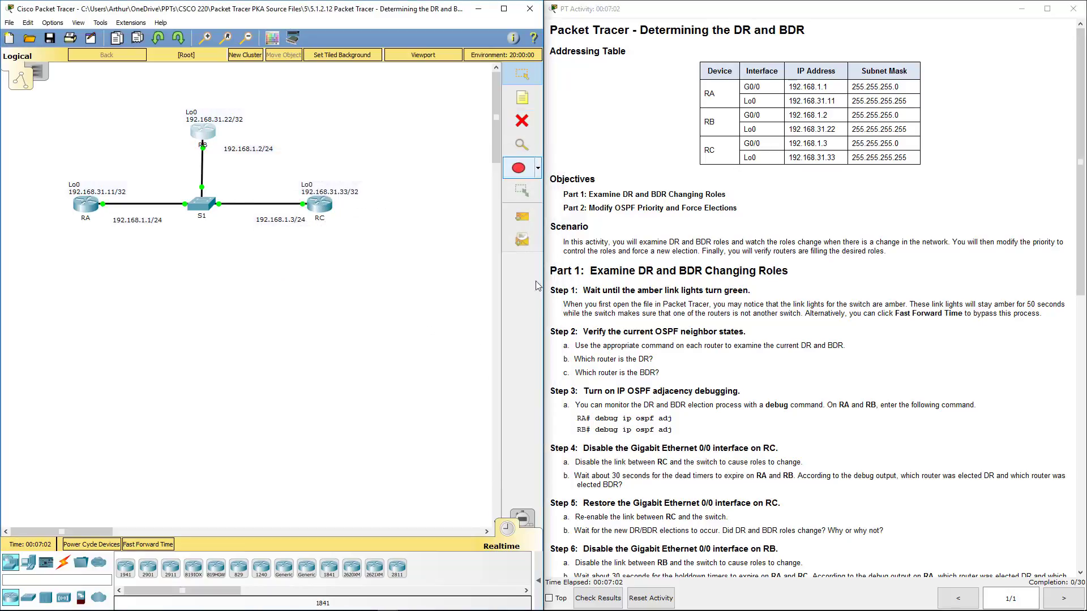
scroll(696, 436, "down", 1)
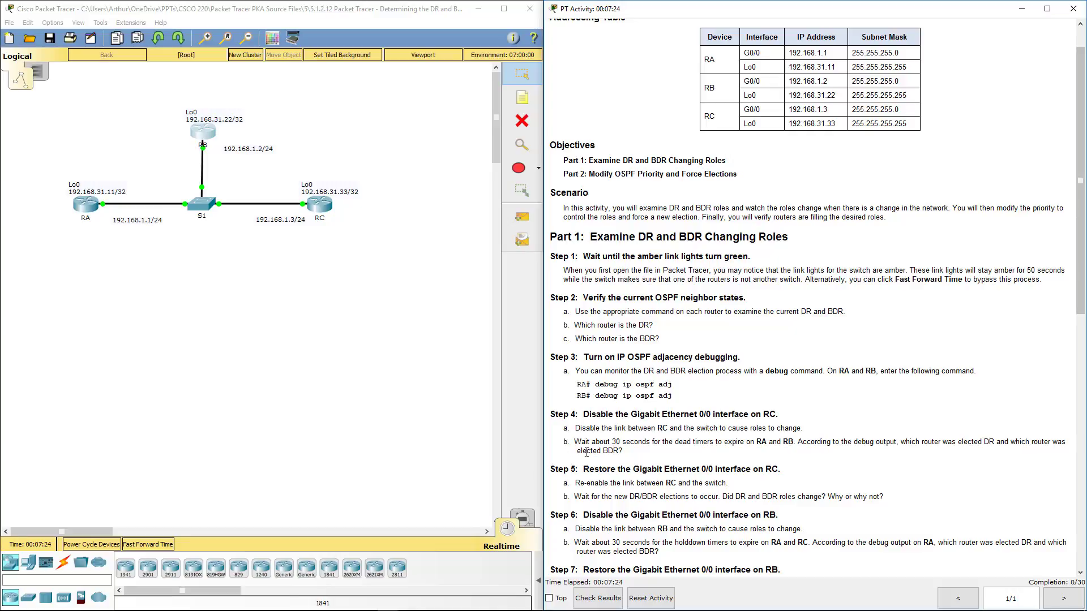
On RC, enter configuration mode and issue shutdown on interface GigabitEthernet0/0
left_click(320, 208)
left_click(479, 179)
left_click_drag(560, 166, 339, 252)
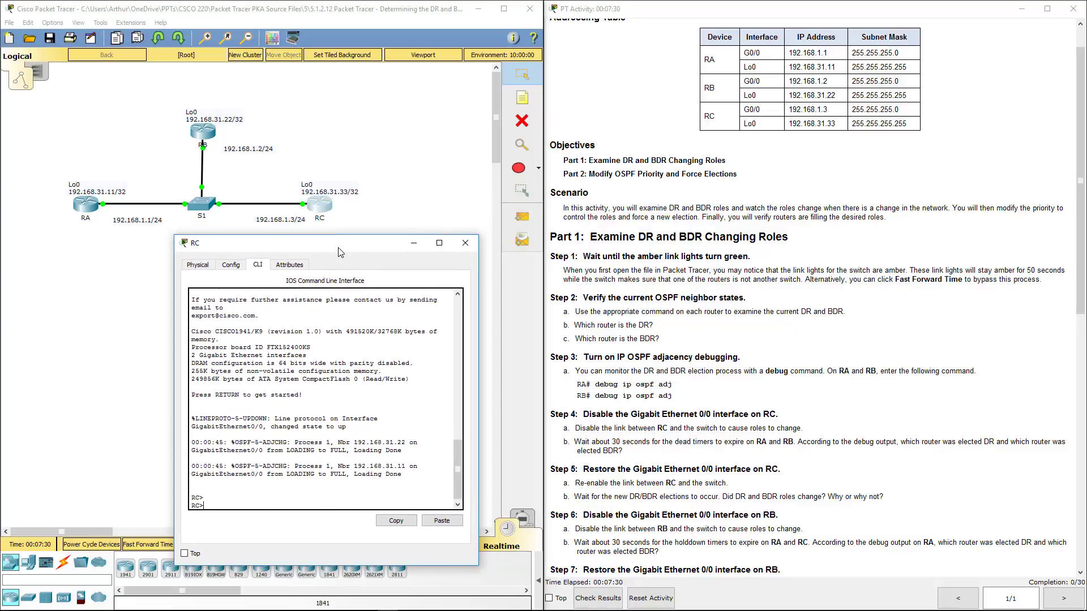
type("en")
key("Return")
type("conf t")
key("Return")
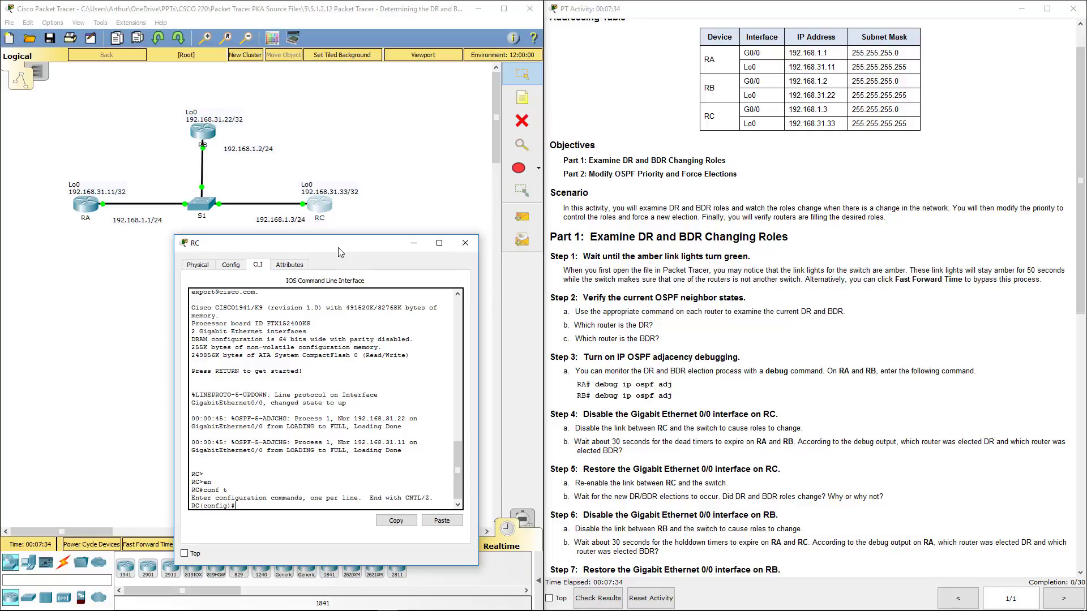
type("int g0/0/")
key("BackSpace")
key("Return")
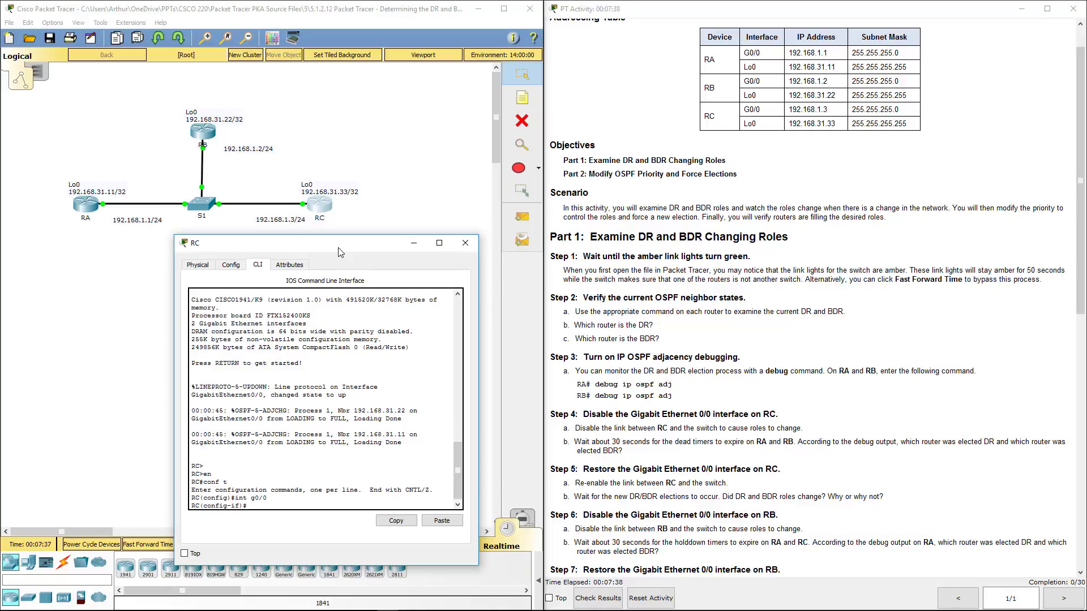
type("shut")
key("Return")
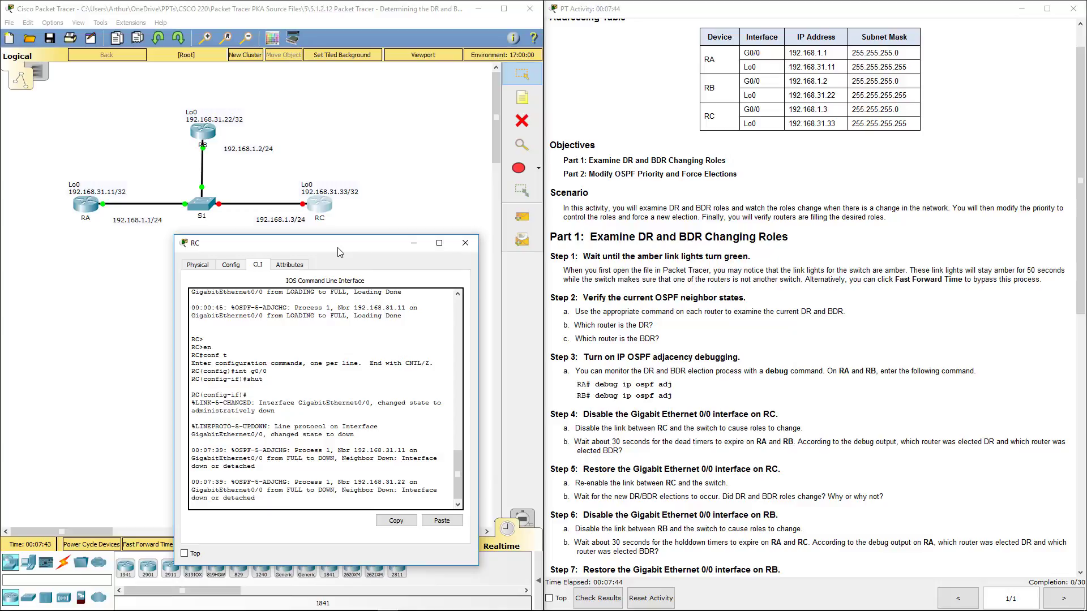
Close RC's console and place RB's and RA's consoles side by side
left_click(465, 243)
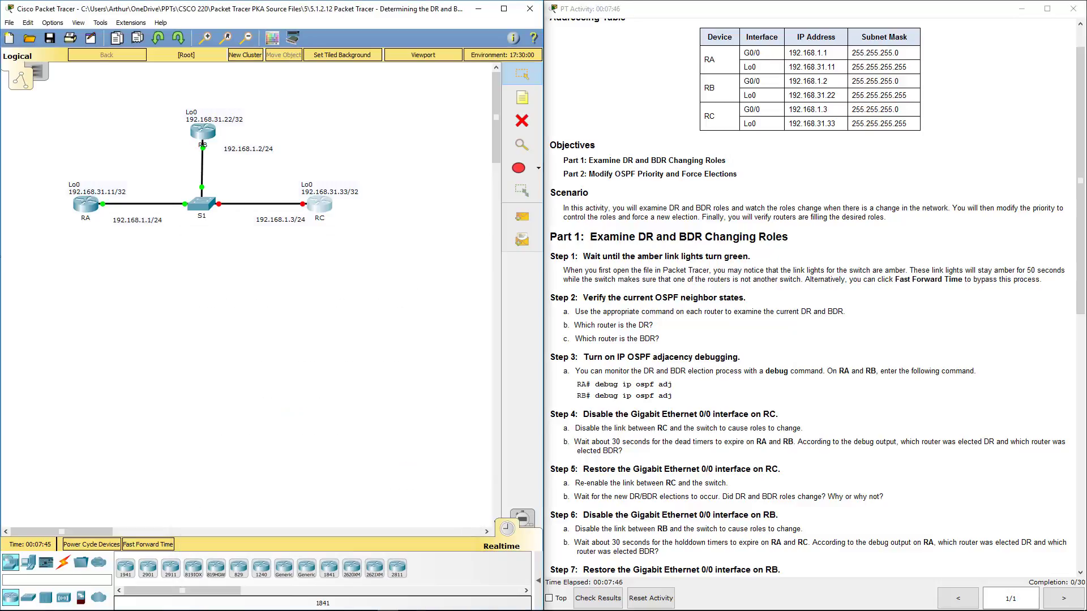
left_click(88, 210)
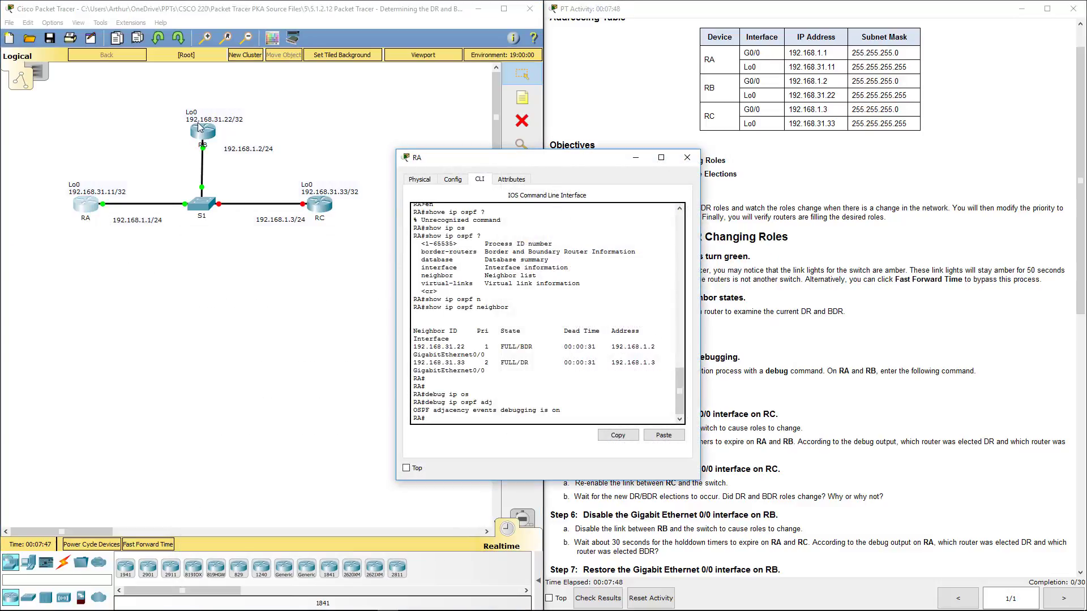
left_click(275, 163)
left_click(310, 328)
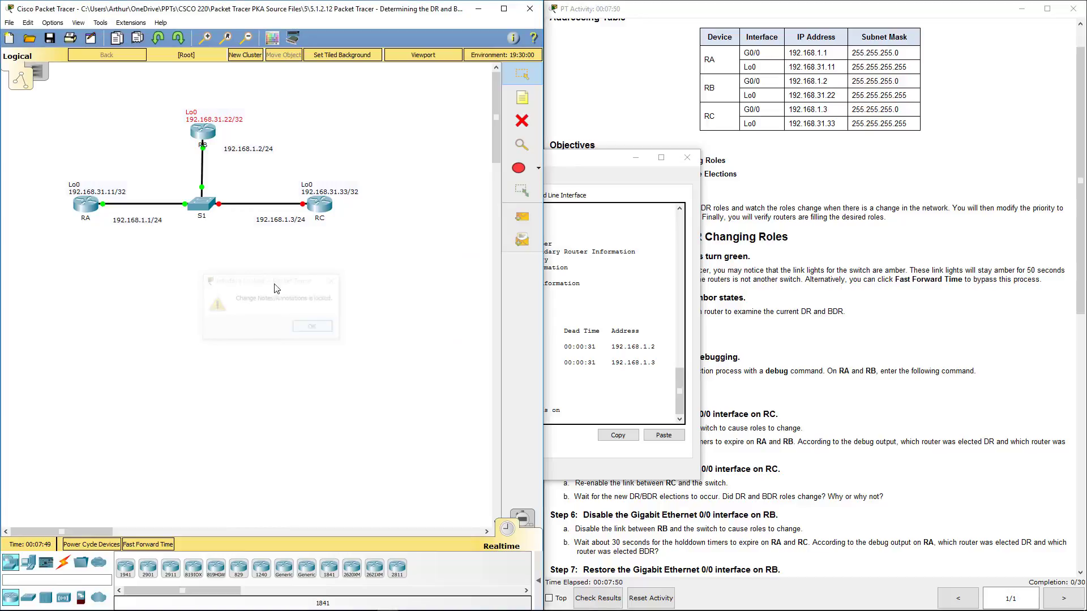
left_click(206, 138)
left_click_drag(559, 163, 232, 241)
left_click_drag(604, 158, 585, 244)
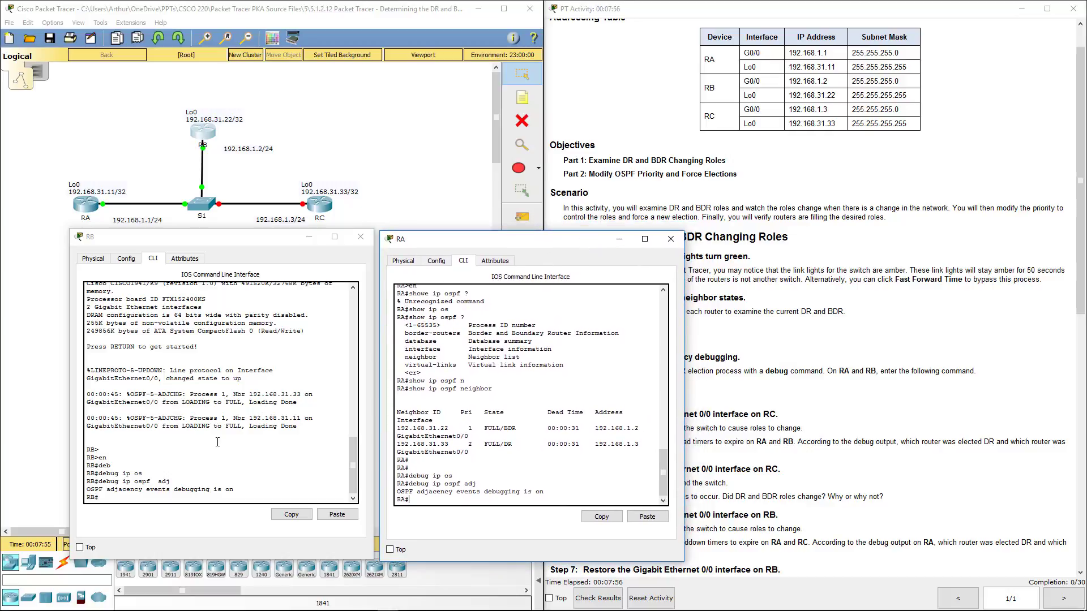
left_click(188, 478)
type("en")
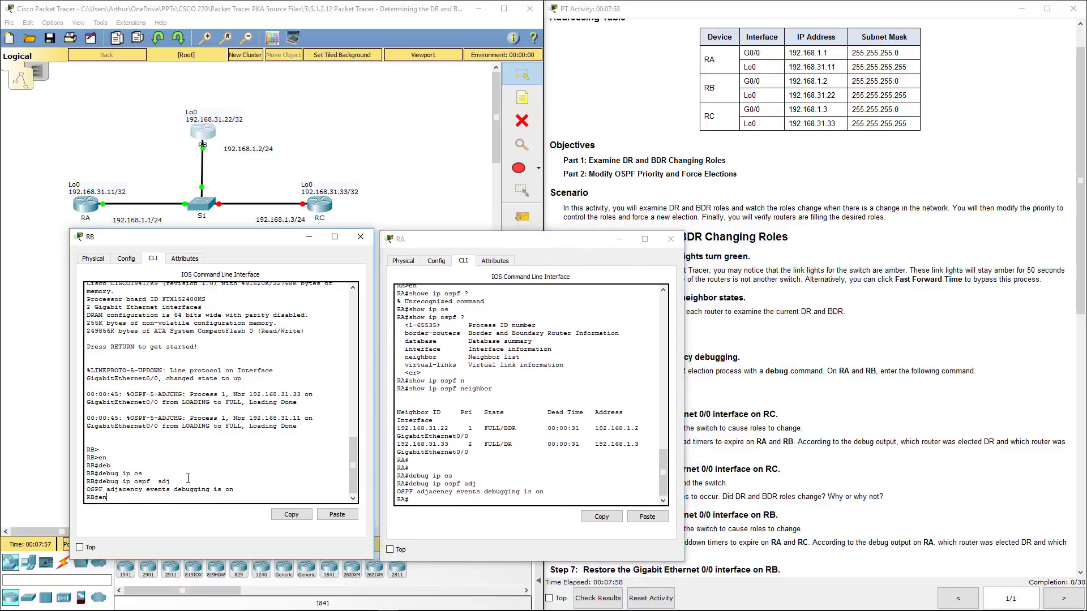
key("BackSpace")
key("BackSpace")
Rerun show ip ospf neighbor on RA to see the new roles
left_click(463, 481)
key("Up")
key("Up")
key("Up")
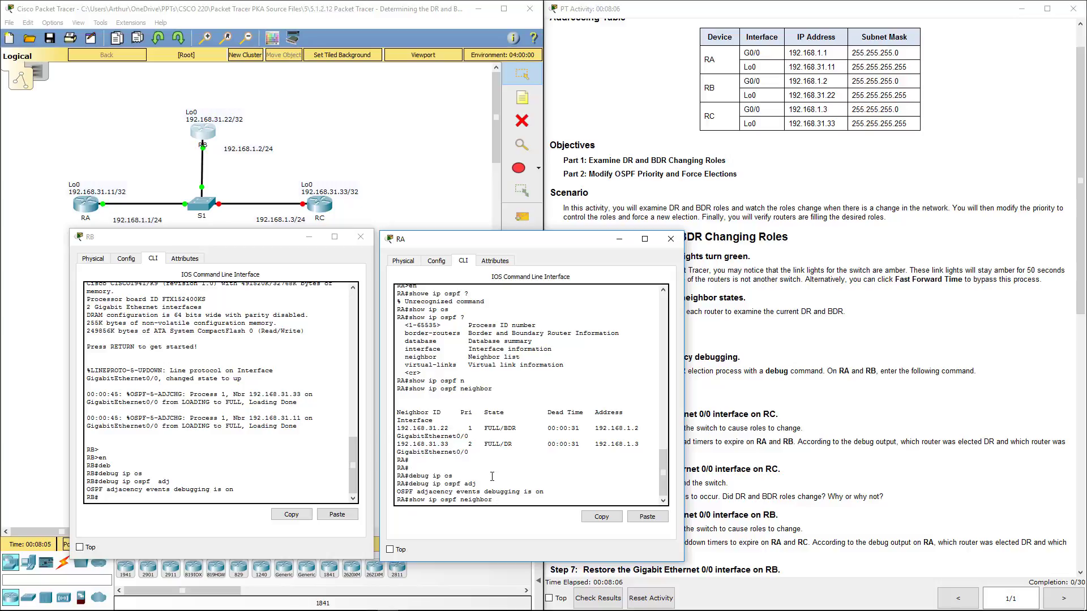
key("Return")
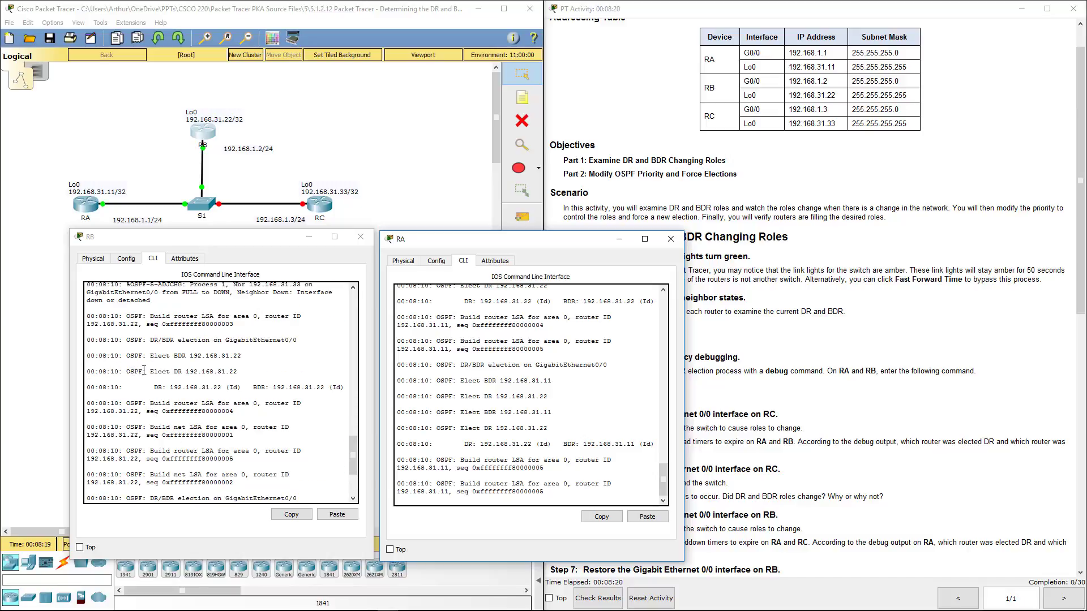
Highlight RB's debug lines electing 192.168.31.22 as DR and 192.168.31.11 as BDR
left_click_drag(154, 365, 255, 363)
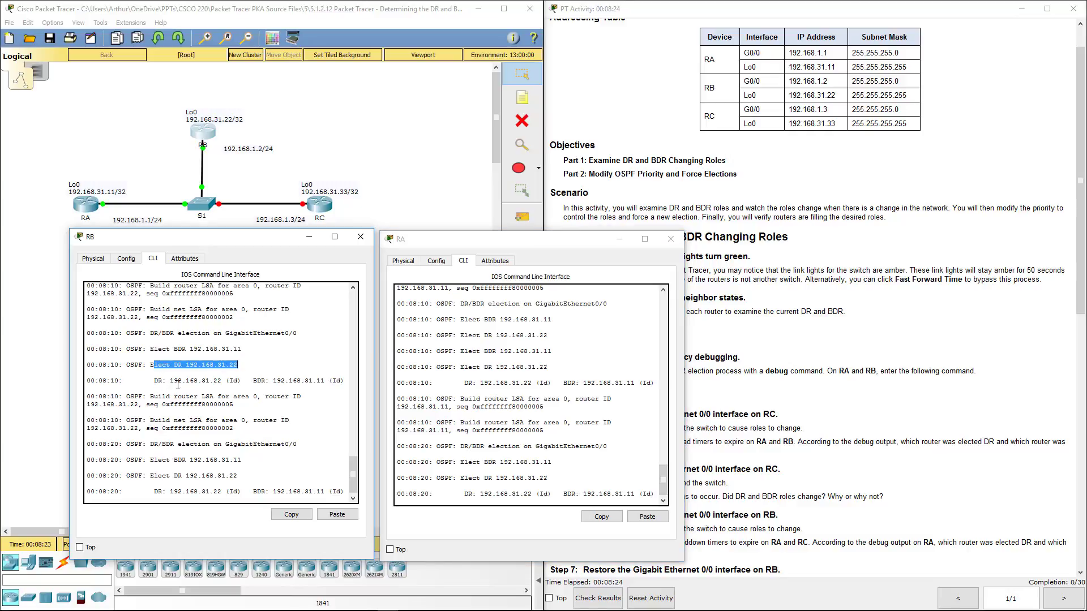
left_click(216, 367)
double_click(232, 365)
left_click_drag(146, 349, 248, 354)
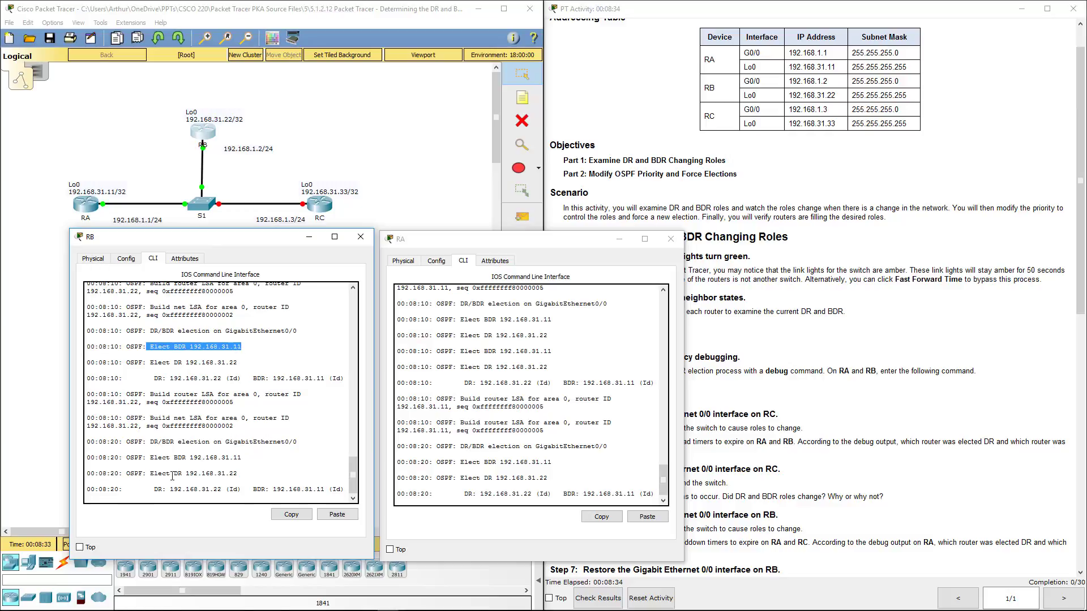
left_click_drag(154, 489, 343, 491)
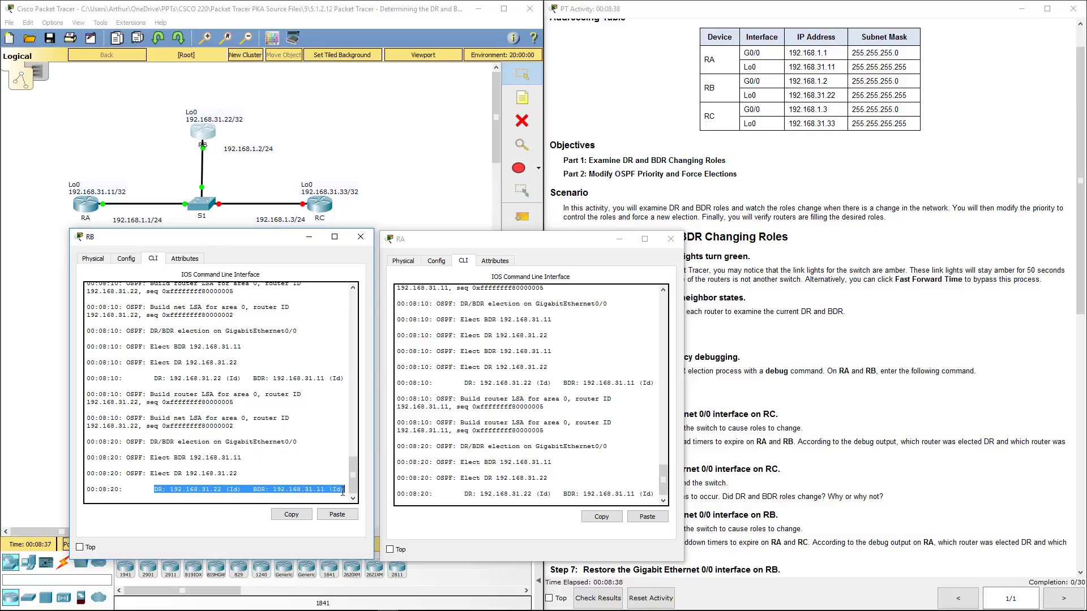
Read the instructions past the debug command and Step 4a down to Part 2 and the scoring rubric
key("Return")
key("Return")
left_click(819, 399)
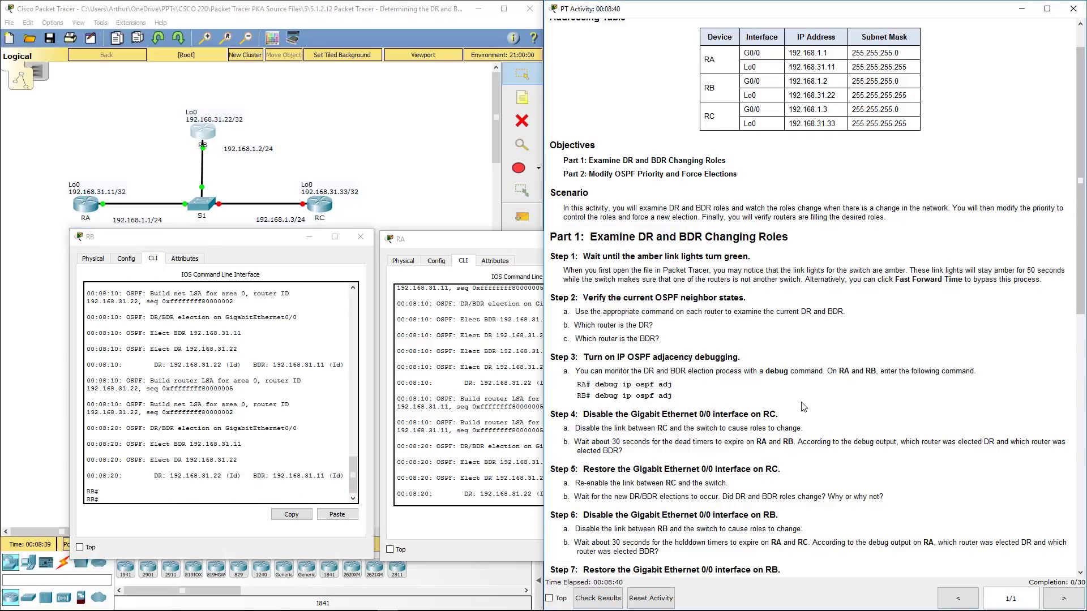
scroll(791, 409, "down", 3)
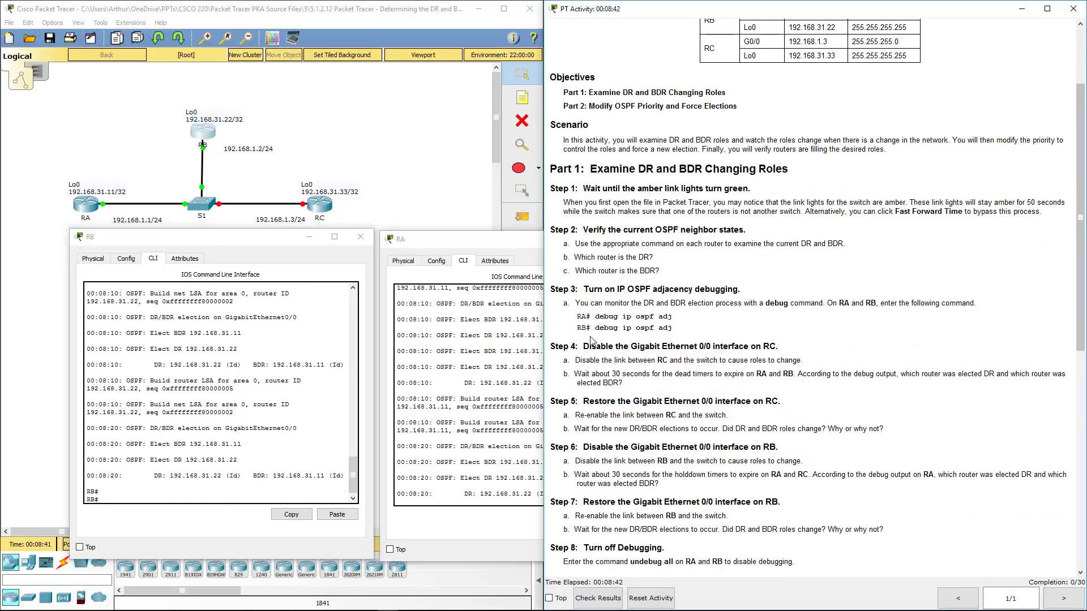
left_click_drag(593, 316, 673, 316)
left_click_drag(604, 361, 860, 359)
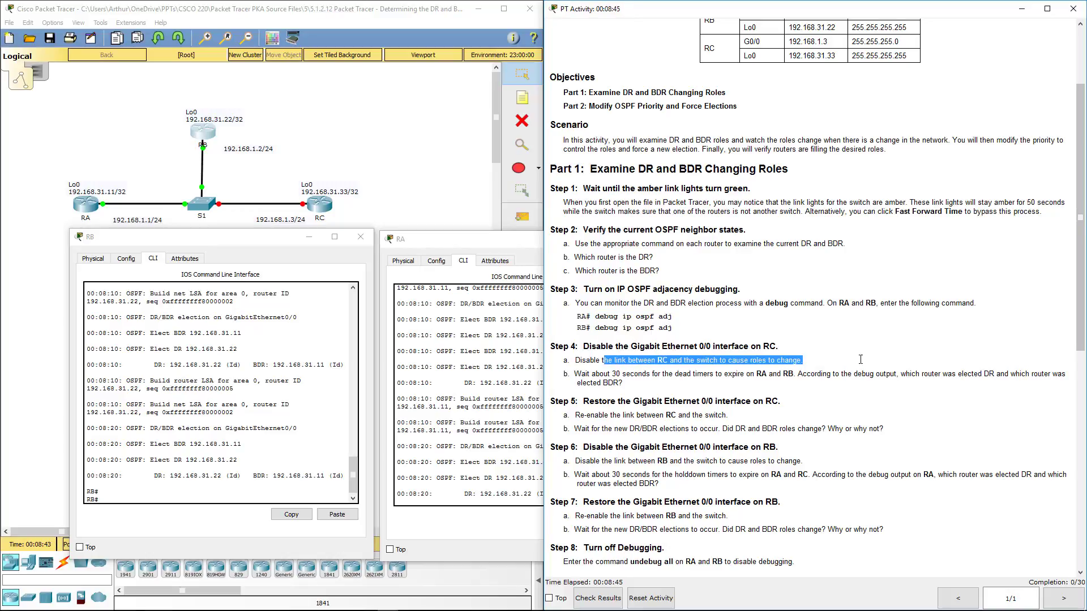
left_click_drag(629, 384, 609, 383)
scroll(650, 380, "down", 6)
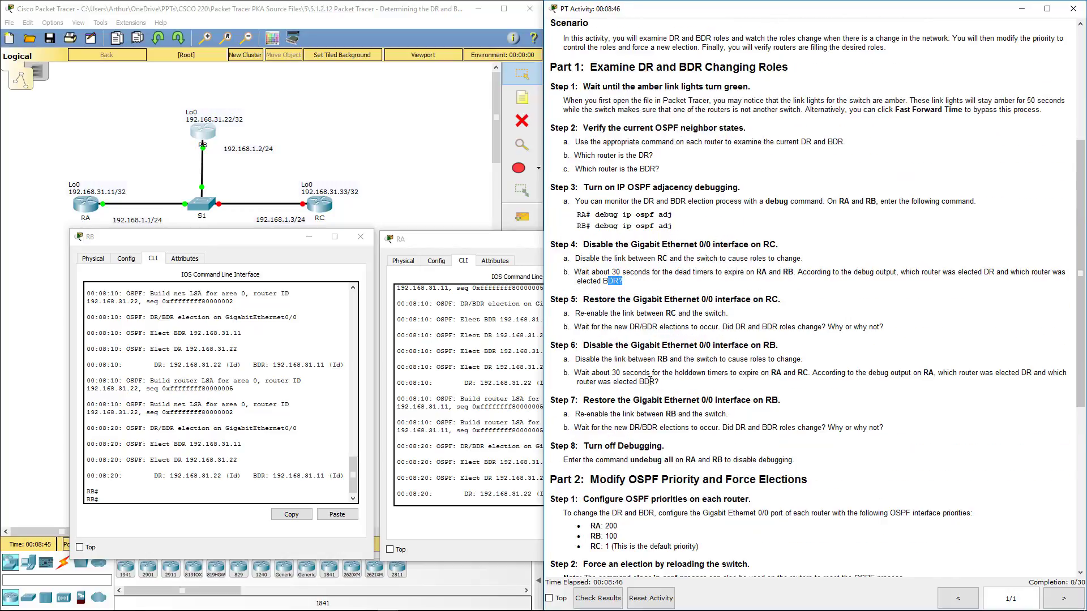
scroll(650, 380, "down", 9)
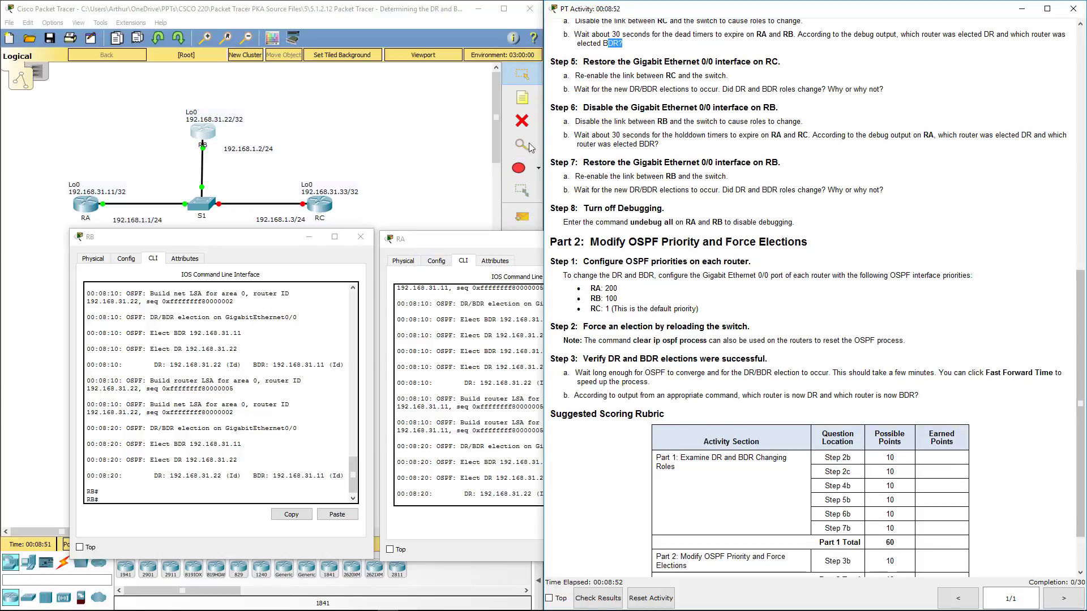
Re-enable RC's GigabitEthernet0/0 with no shut
left_click(320, 204)
type("shut")
key("Return")
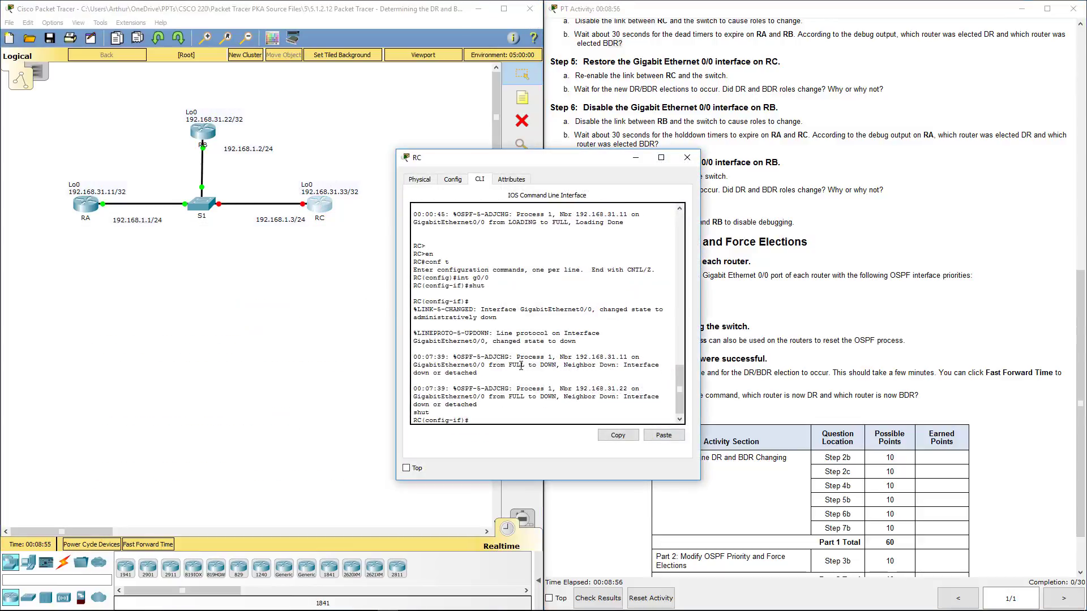
type("no shut")
key("Return")
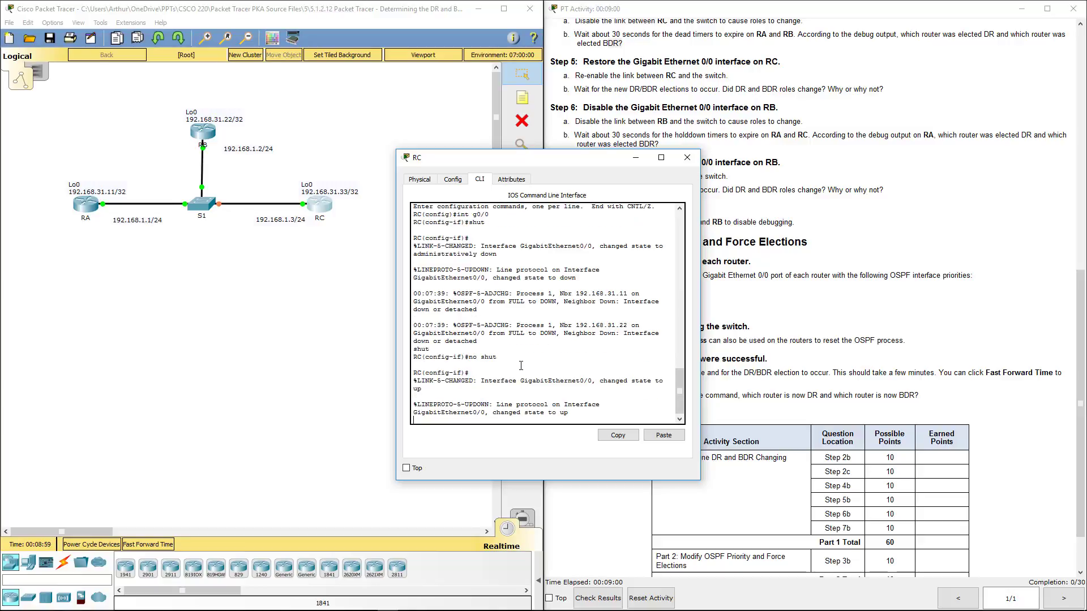
key("Return")
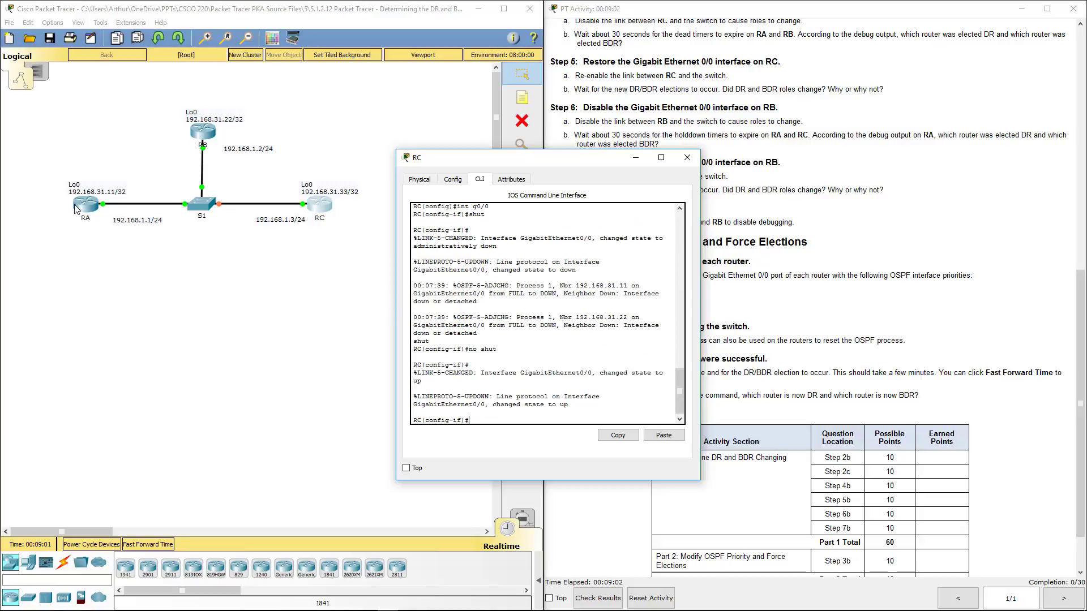
Open the RA and RB consoles and place RC's console to the right of RA's
left_click(84, 205)
left_click(204, 138)
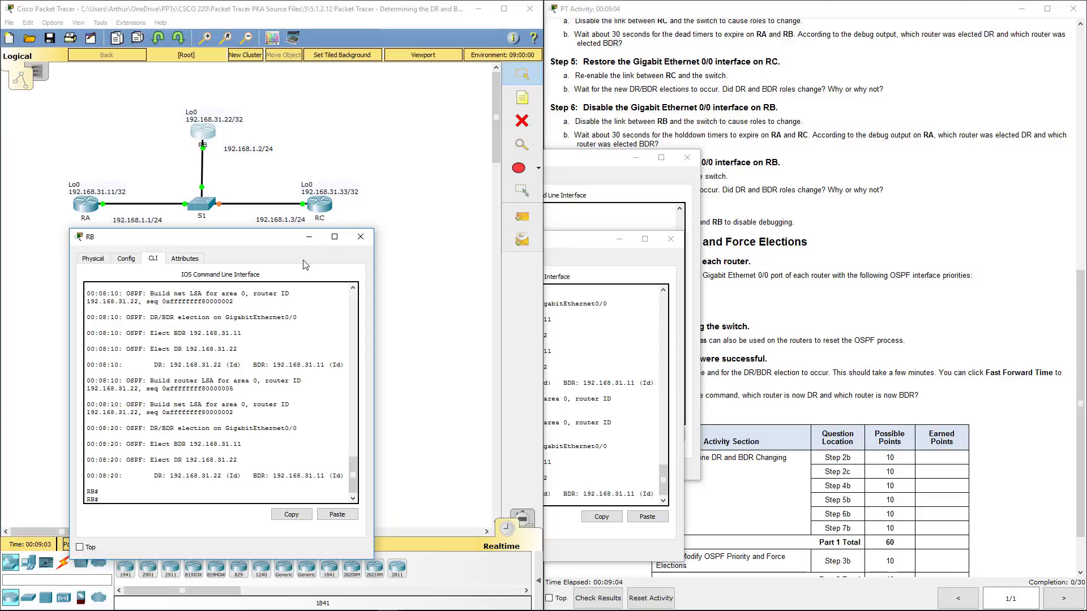
left_click(573, 247)
left_click(600, 153)
left_click_drag(578, 162, 886, 249)
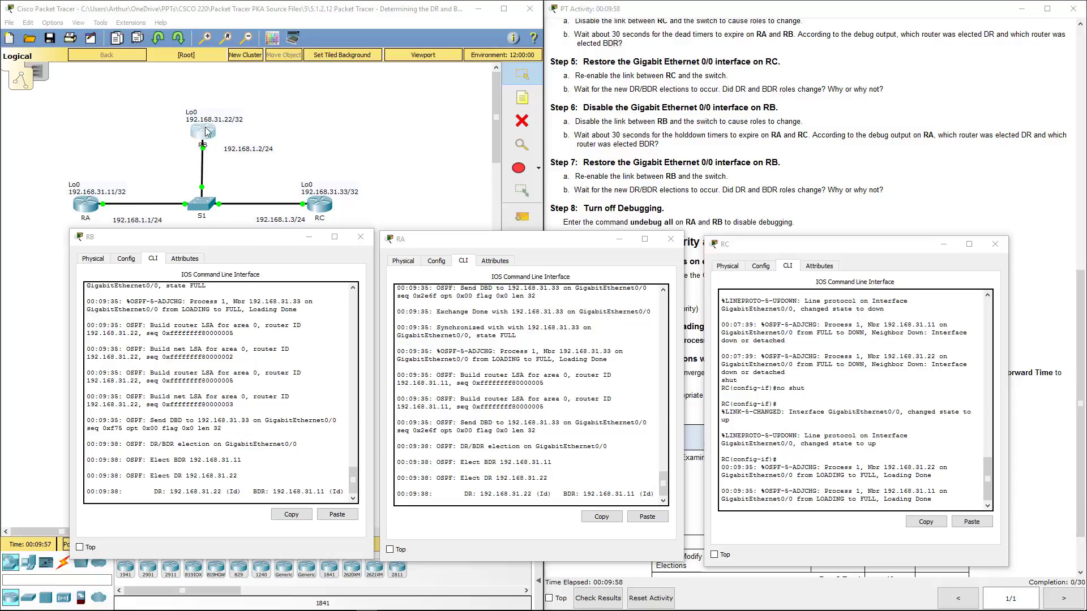
On RB, run conf t, int g0/0 and shut to take its link down
left_click(244, 381)
key("Return")
key("Return")
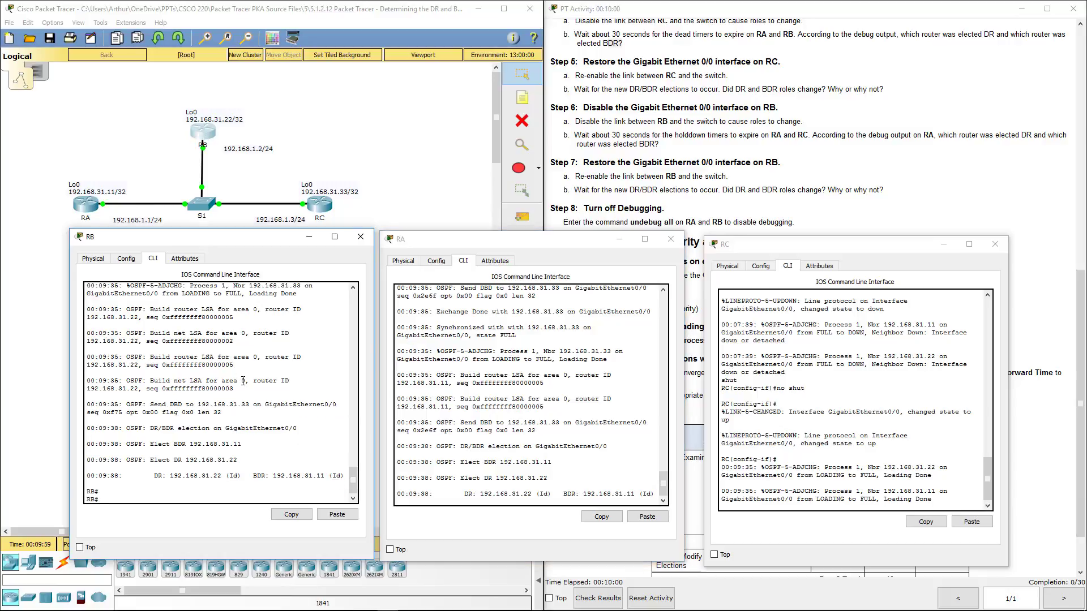
type("conf t")
key("Return")
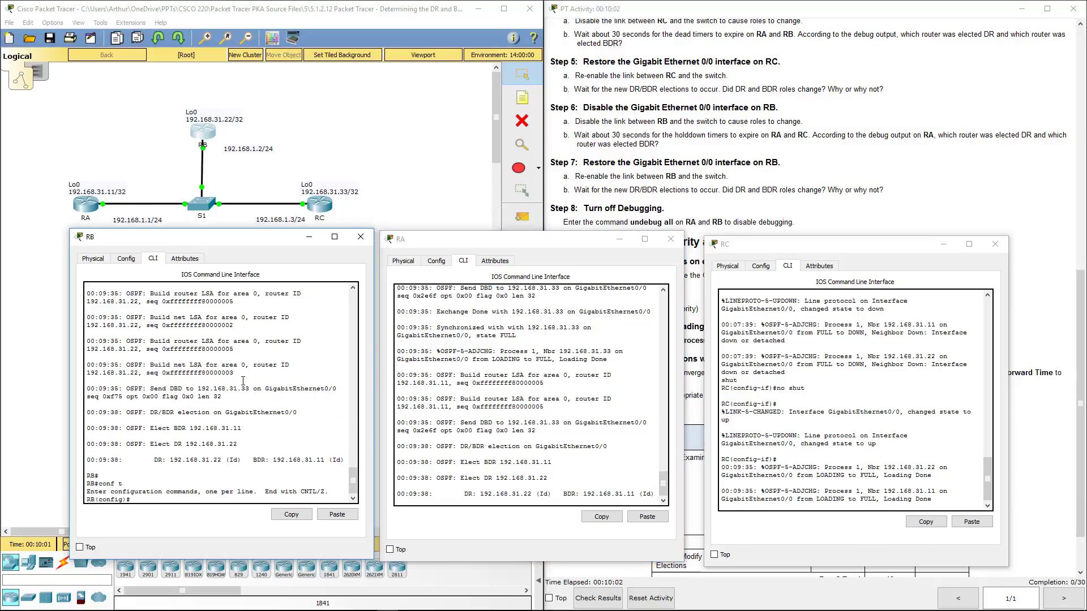
type("int g0/0/")
key("Return")
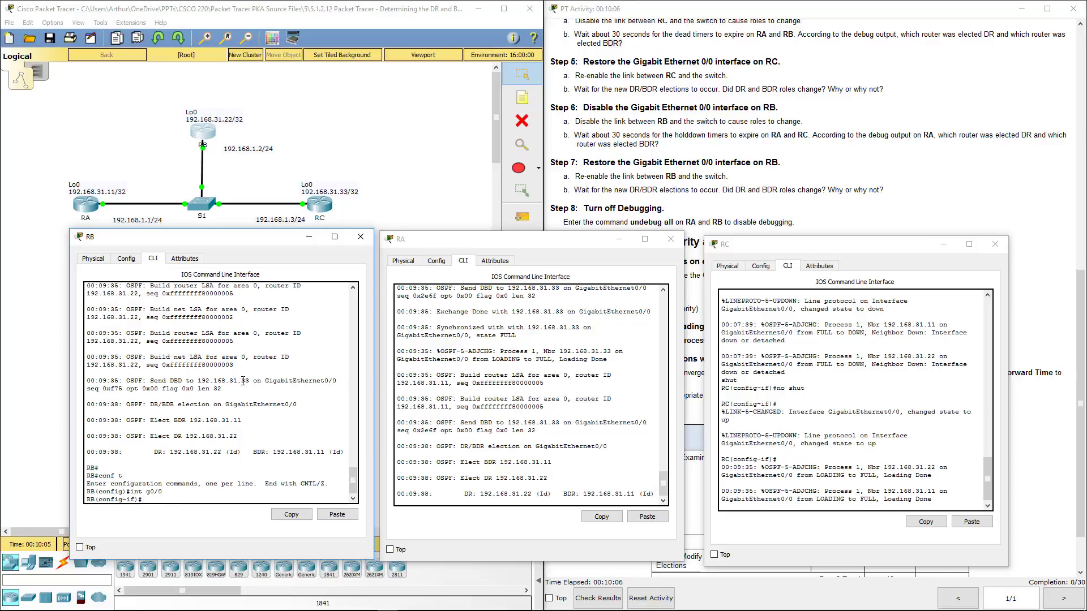
type("shut")
key("Return")
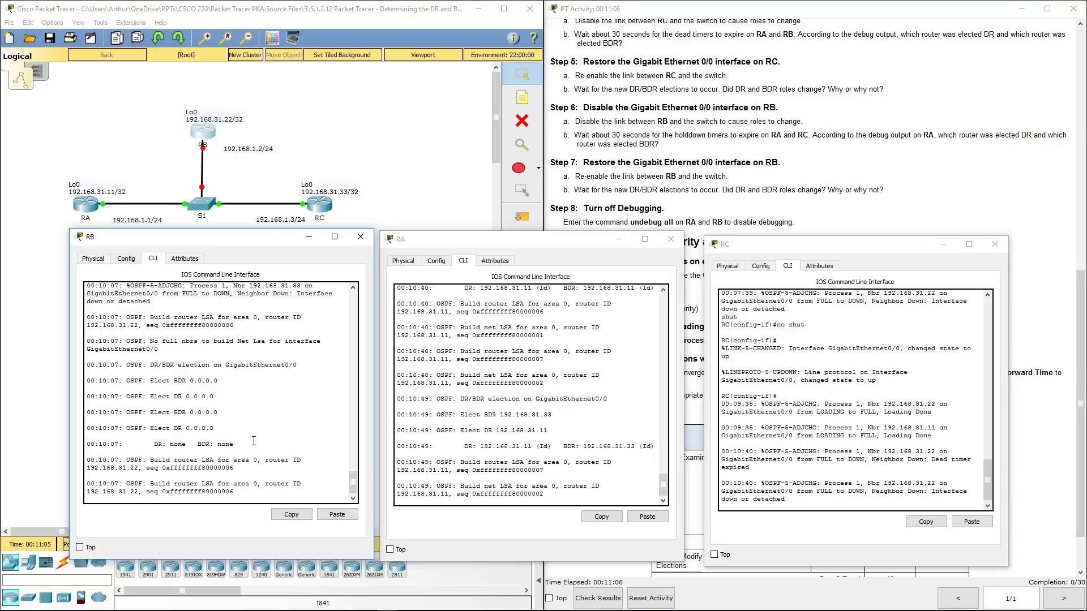
Run show ip ospf neighbor on RA after the new election
key("Return")
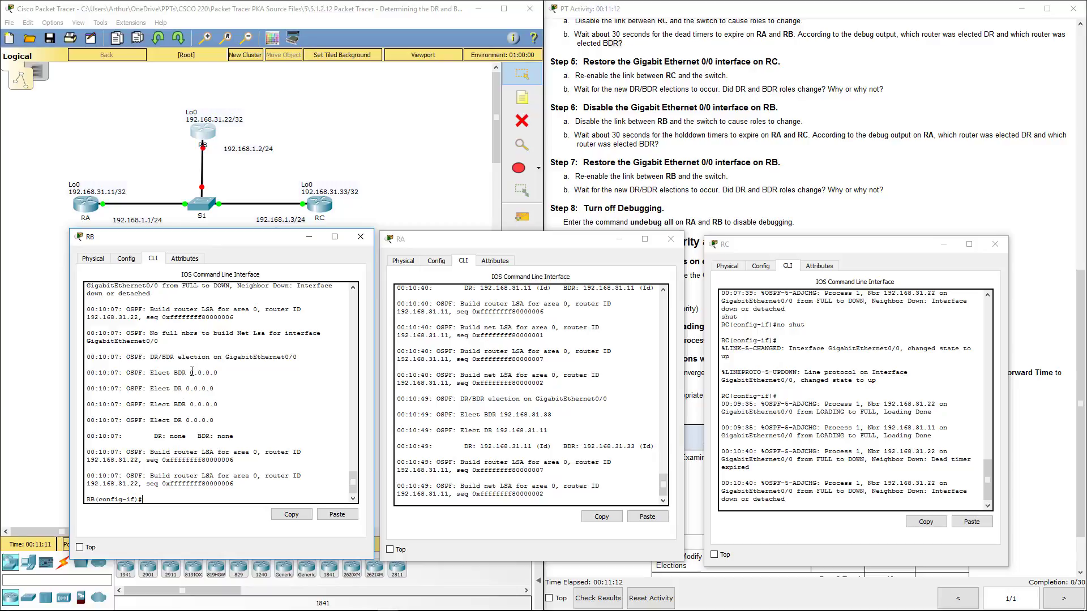
left_click(880, 480)
left_click(455, 465)
key("Return")
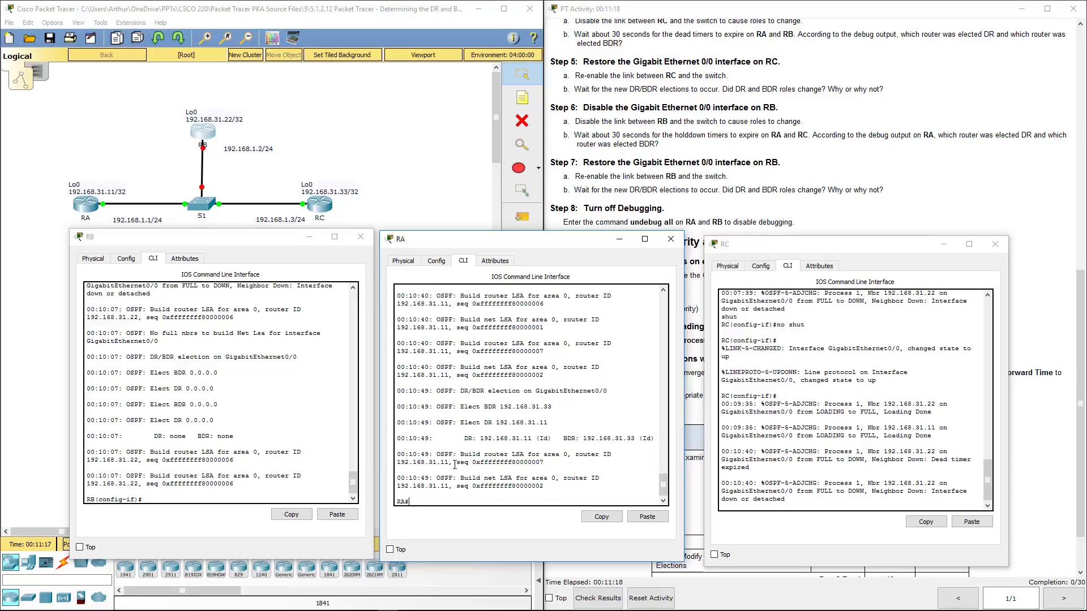
type("show ip ospf neighbor")
key("Return")
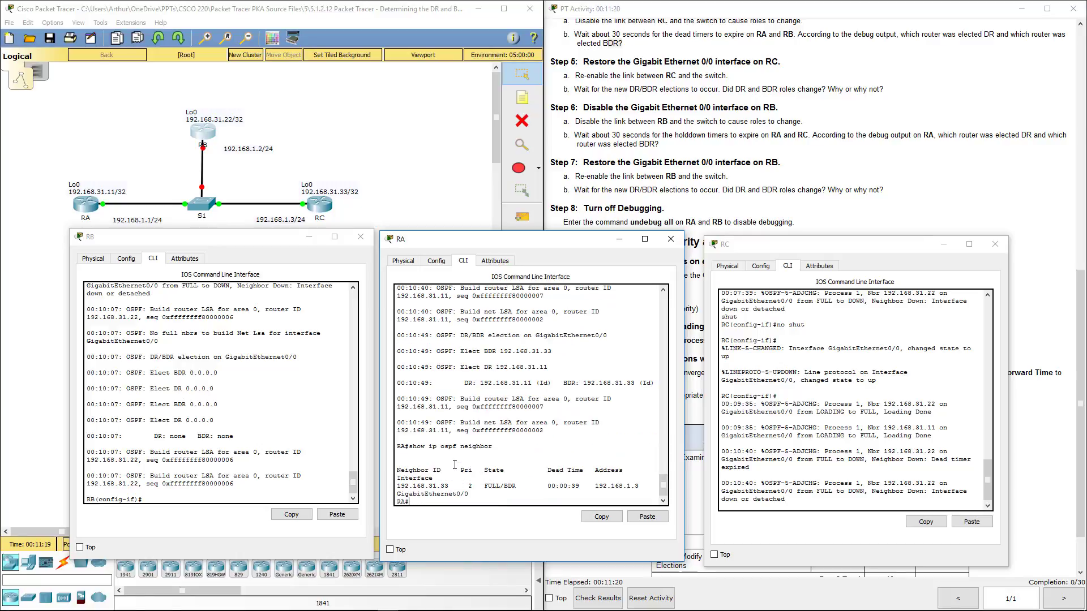
Highlight RC's FULL/BDR entry and the DR: 192.168.31.11 debug line
left_click_drag(417, 484, 537, 488)
left_click(447, 501)
double_click(445, 482)
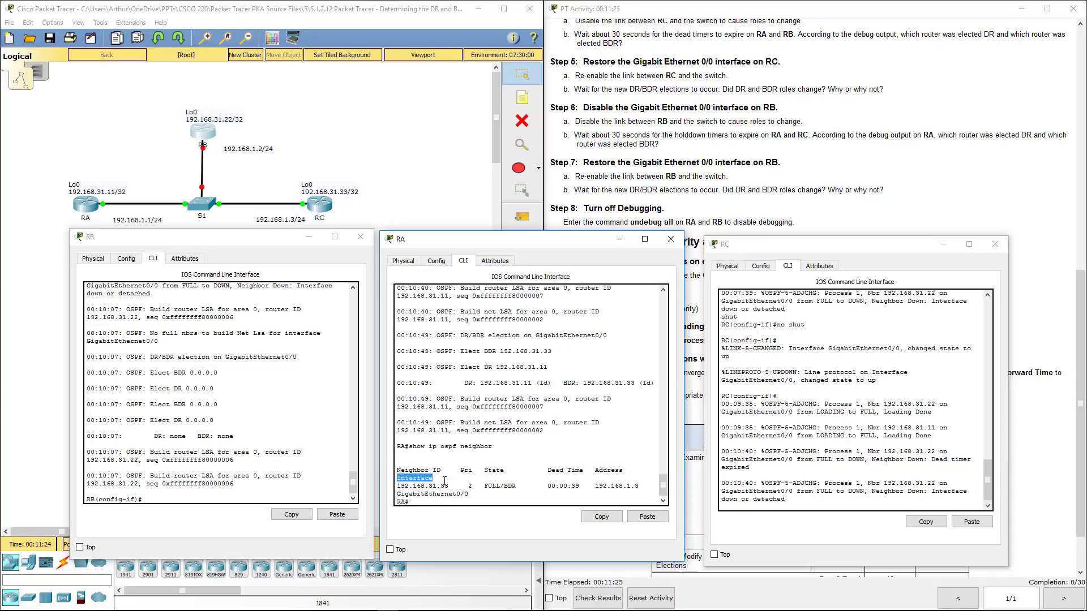
double_click(504, 485)
left_click_drag(464, 383, 552, 387)
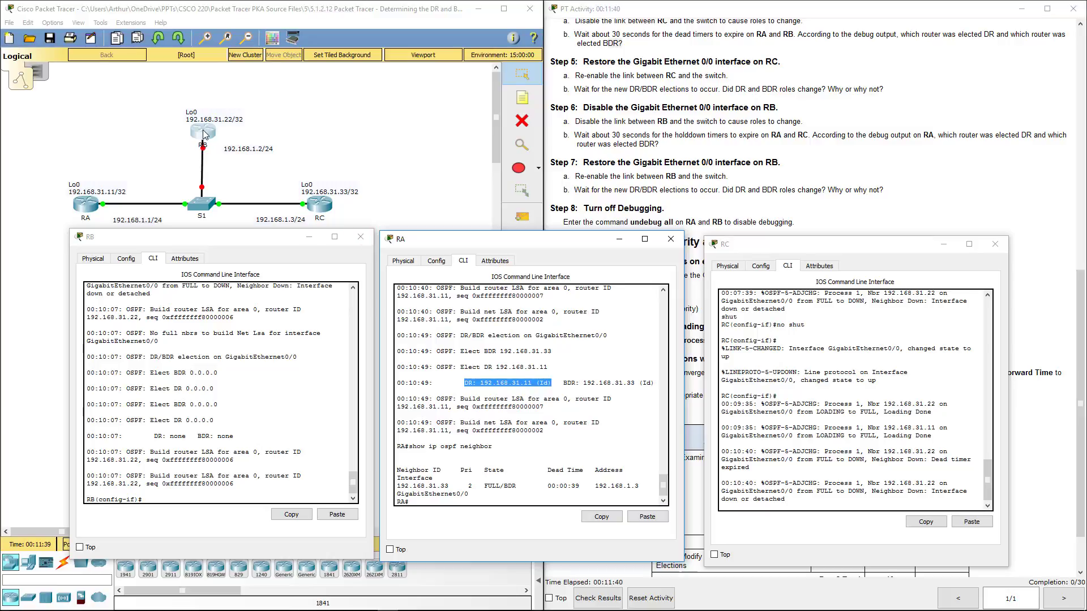
Enter no shut on RB's GigabitEthernet0/0, then check the RA, RC and RB consoles
left_click(245, 333)
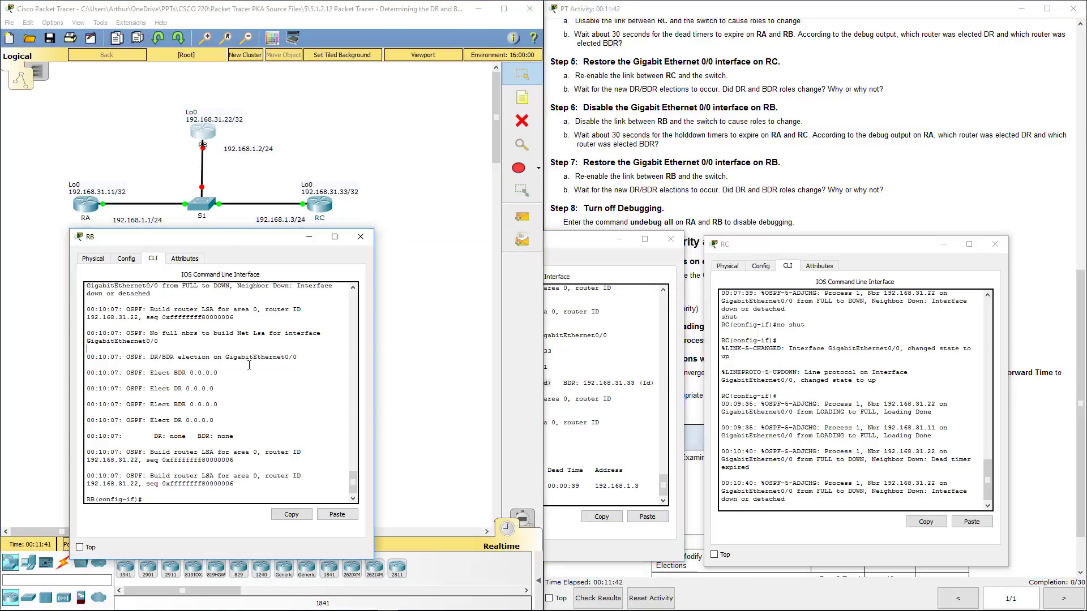
type("no shut")
key("Return")
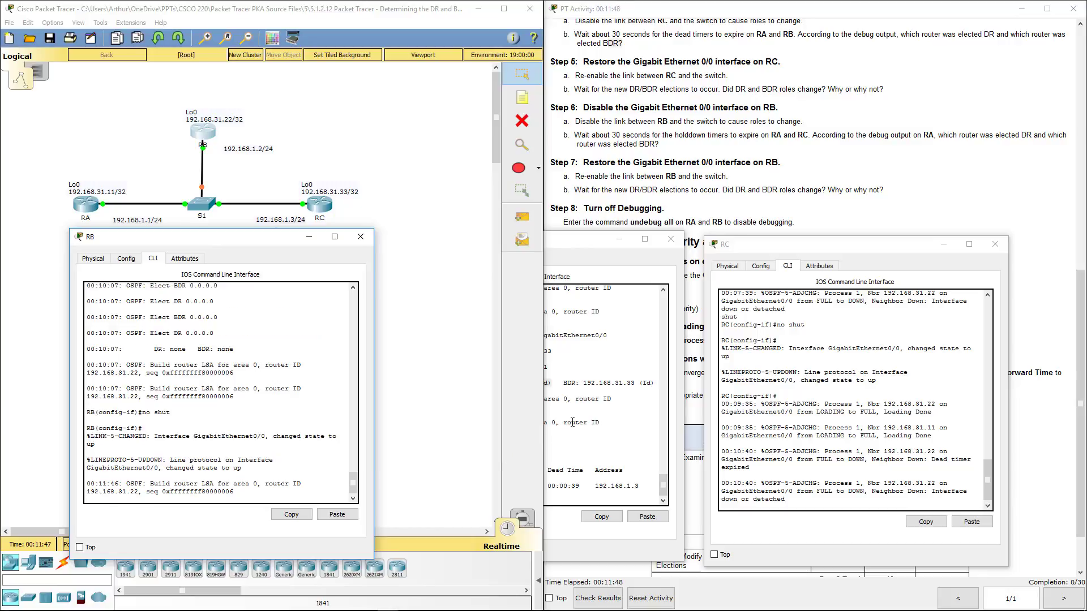
left_click(566, 447)
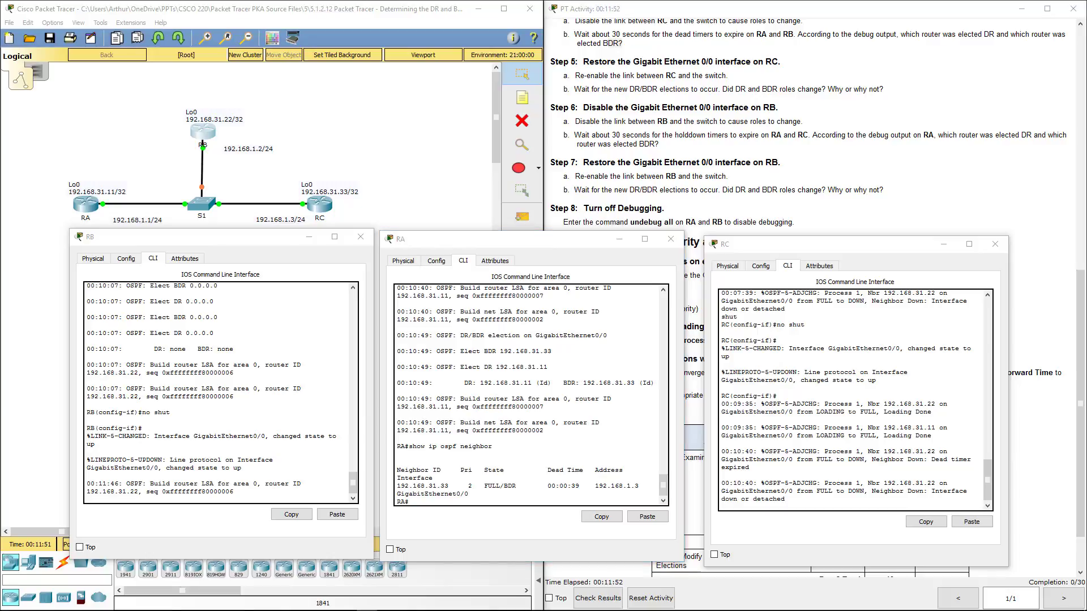
left_click(509, 349)
left_click(887, 381)
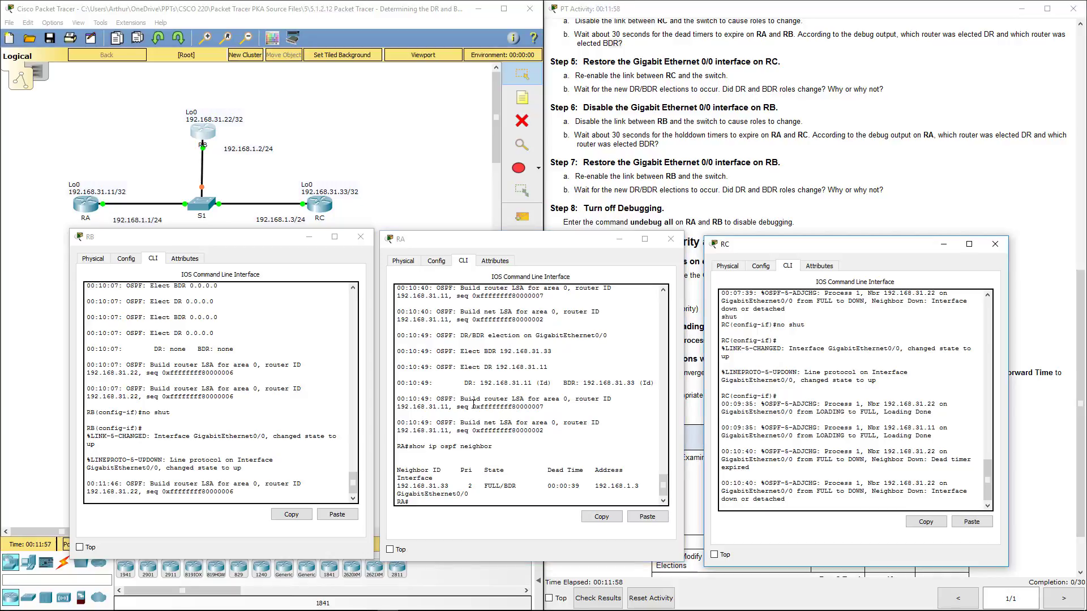
left_click(284, 385)
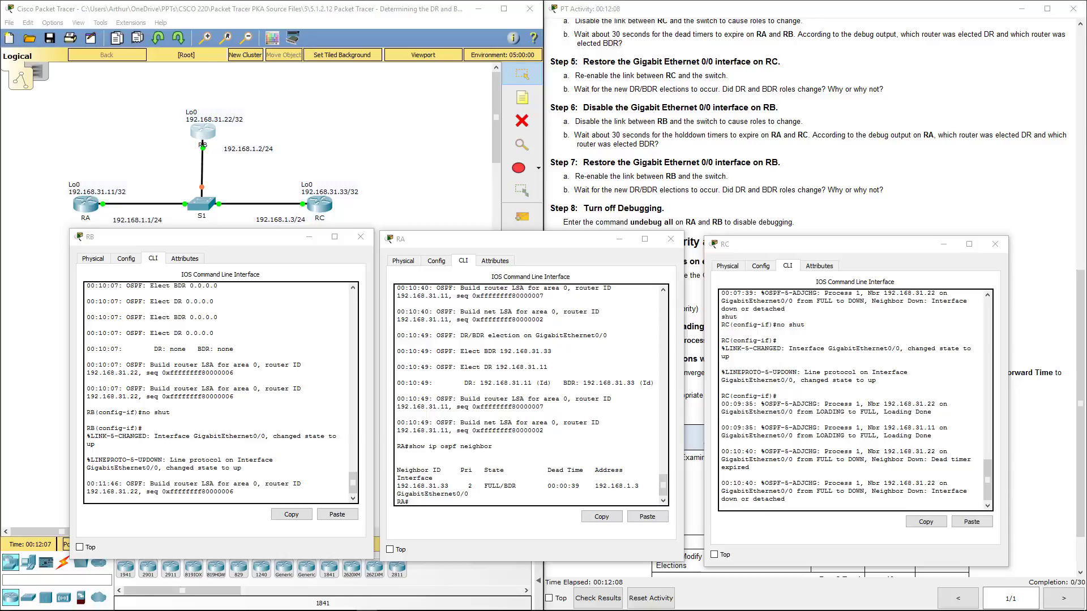
On RB, leave configuration mode and run 'undebug all' to stop all debugging
left_click(435, 481)
left_click(280, 443)
key("Return")
key("Return")
key("Return")
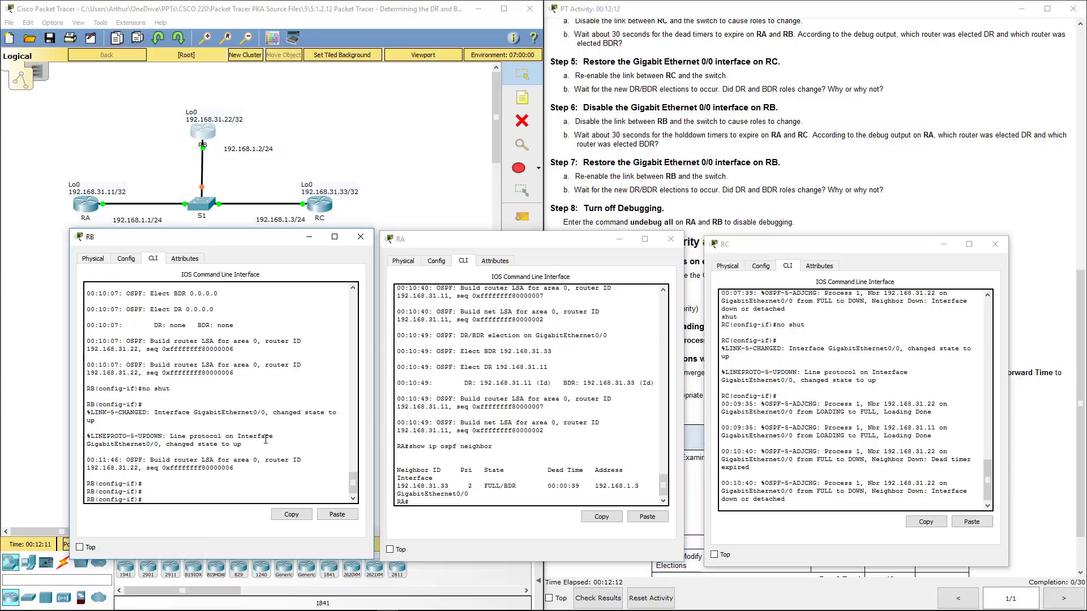
type("end")
key("Return")
key("Return")
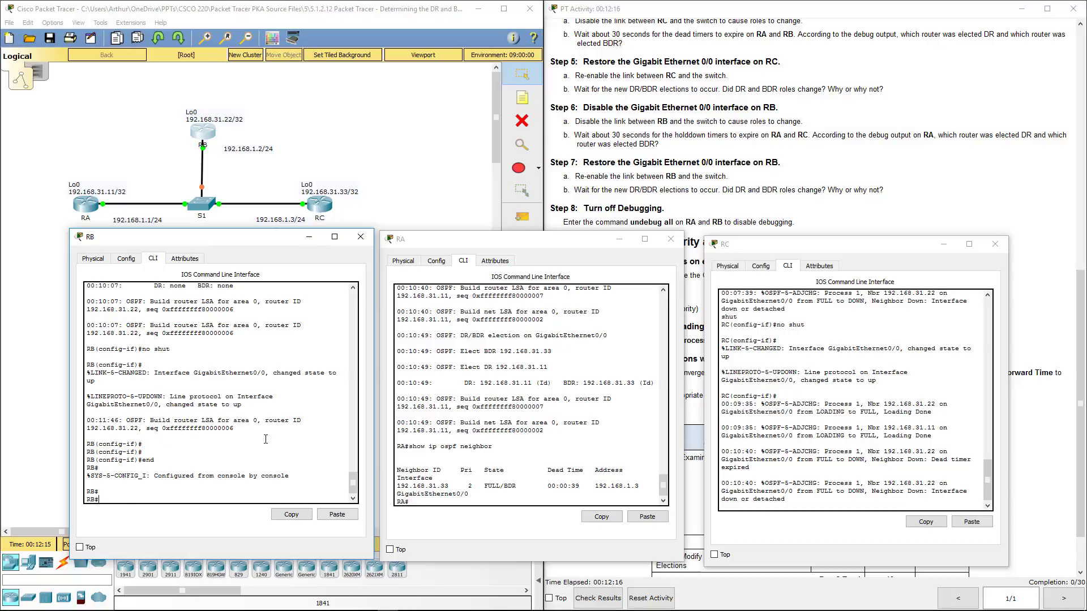
type("undeb")
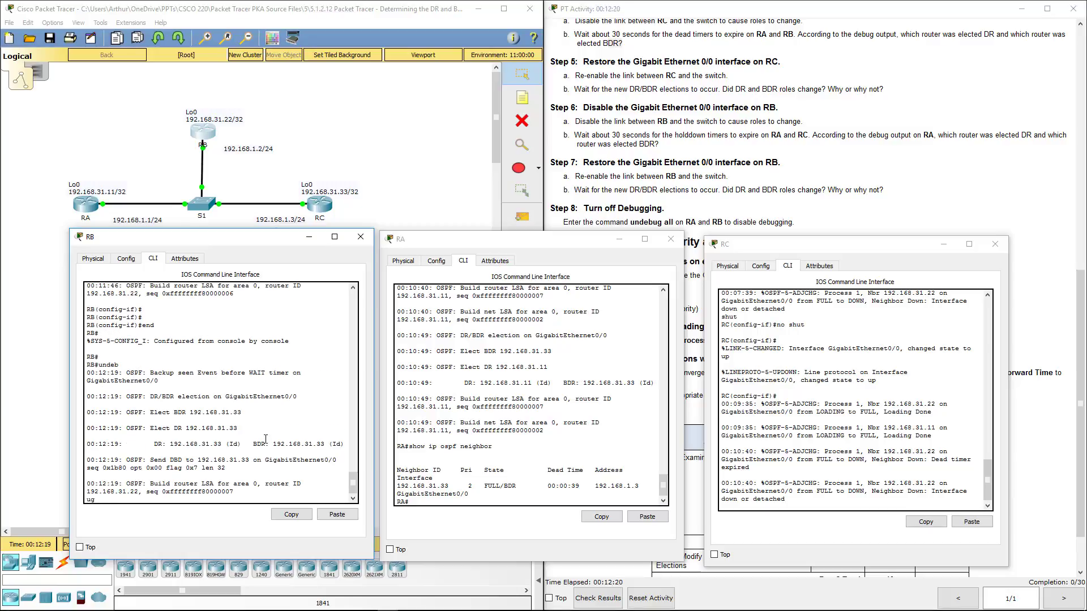
key("Return")
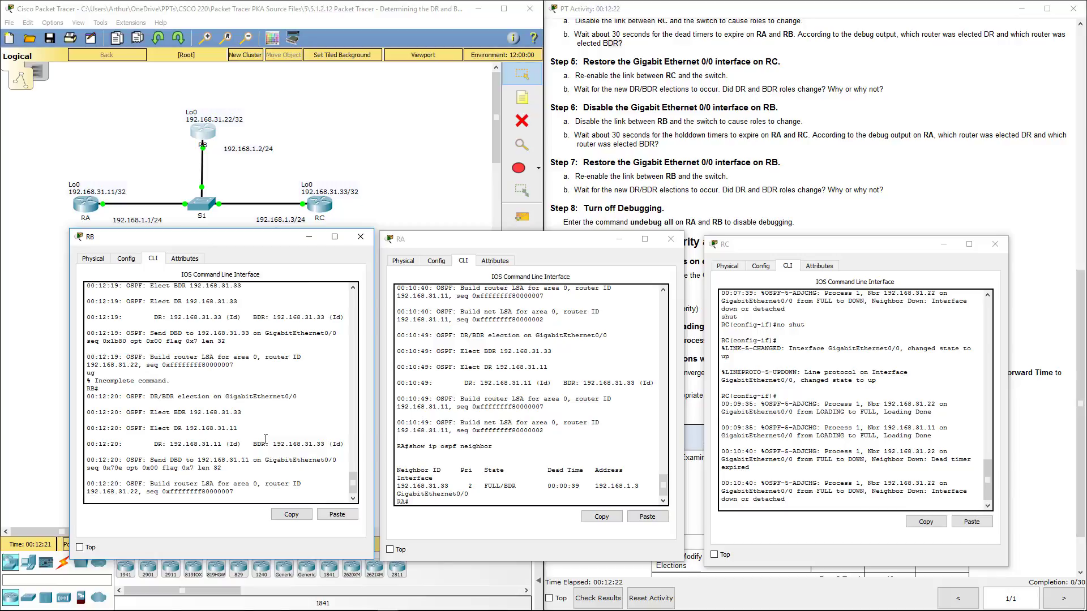
type("undebug al")
key("Return")
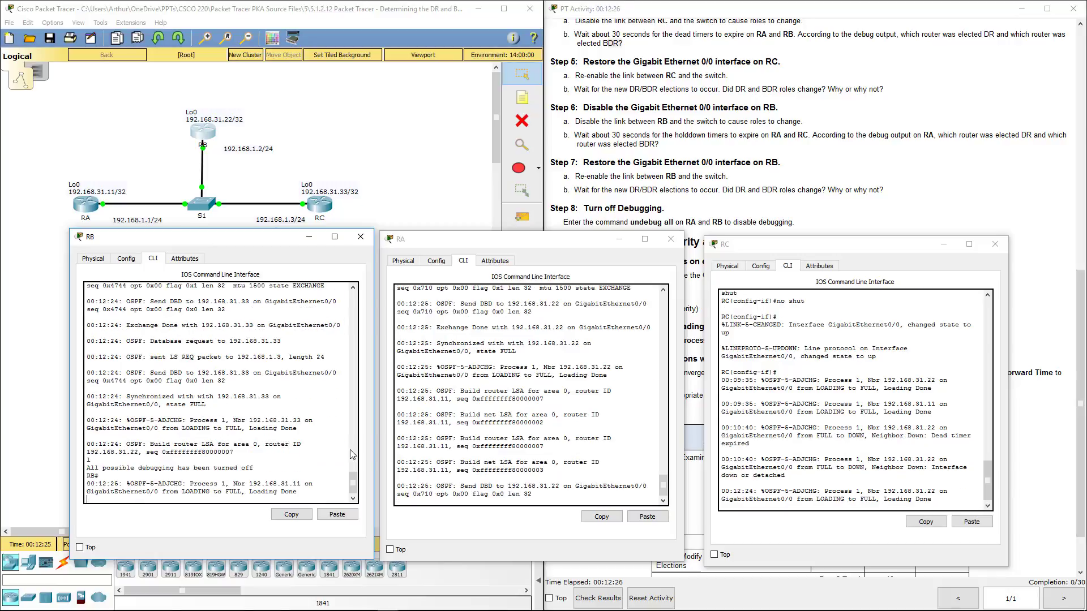
Run 'undebug all' in RA's console to turn off its debugging too
left_click(458, 493)
key("Return")
key("Return")
key("Return")
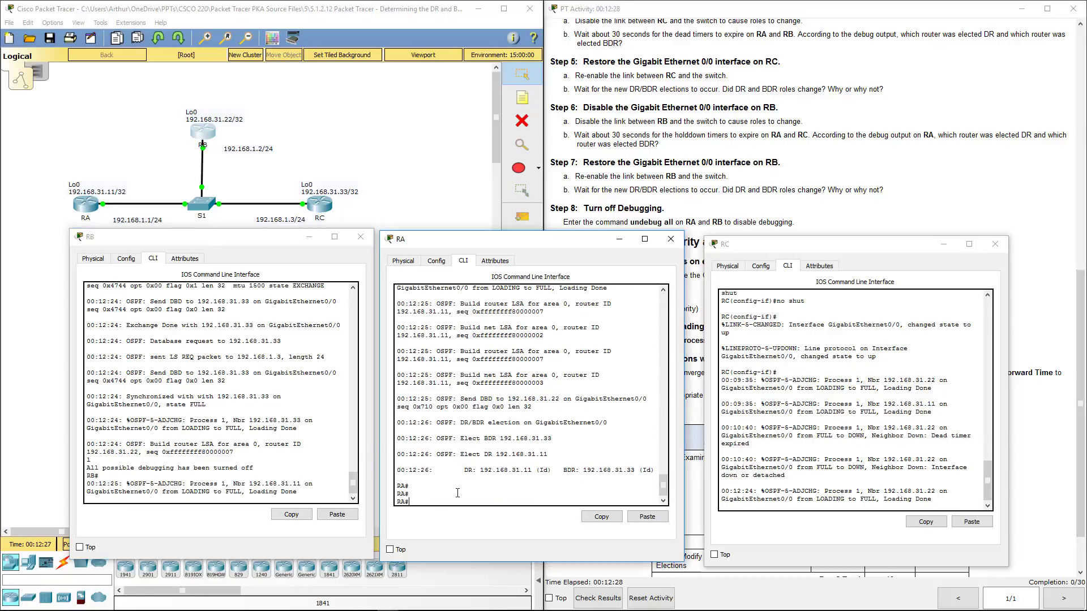
type("undebug all")
key("Return")
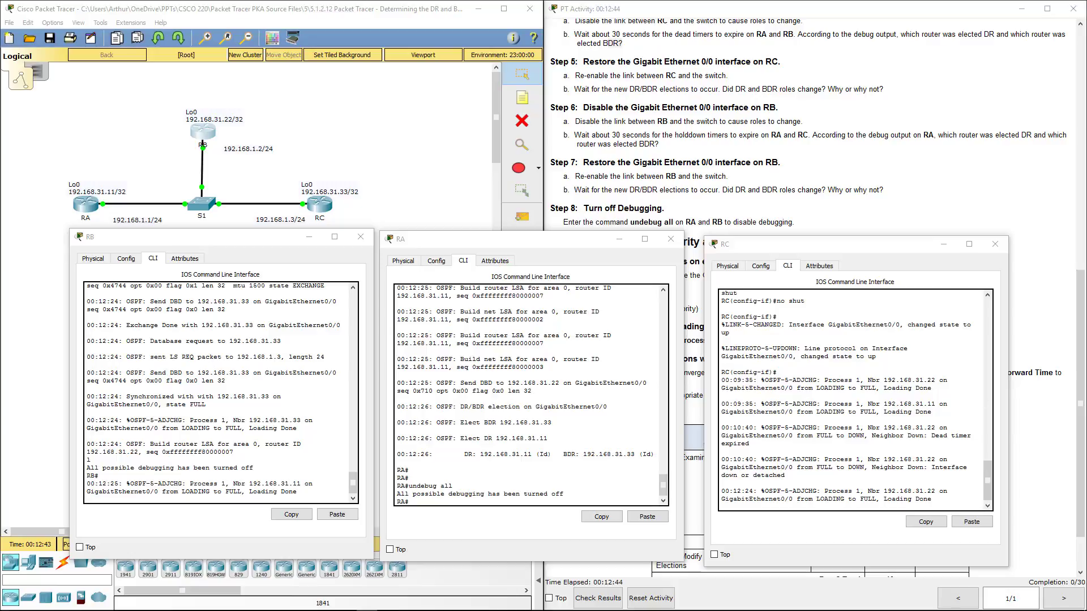
Close the RA, RC and RB console windows
left_click(671, 239)
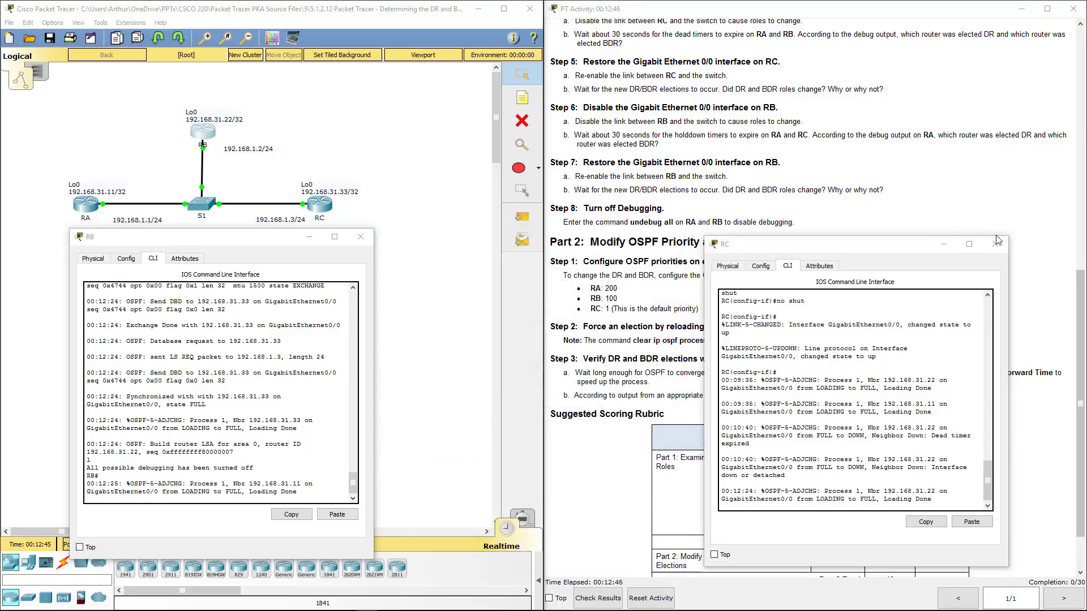
left_click(995, 244)
left_click(361, 237)
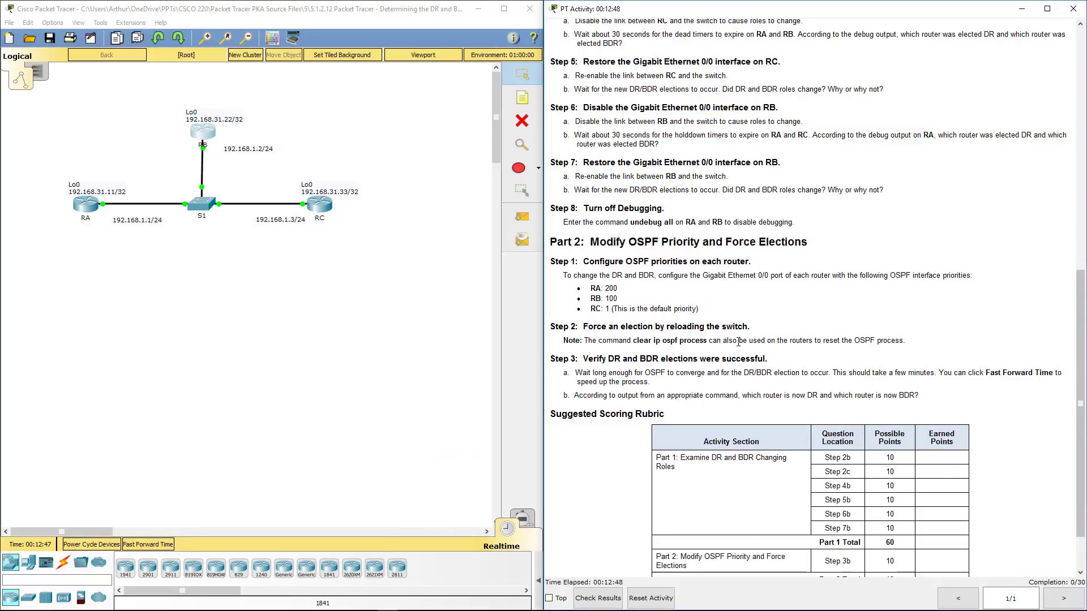
Scroll the instructions to Part 2 and review priorities RA 200, RB 100, RC 1
scroll(738, 342, "down", 2)
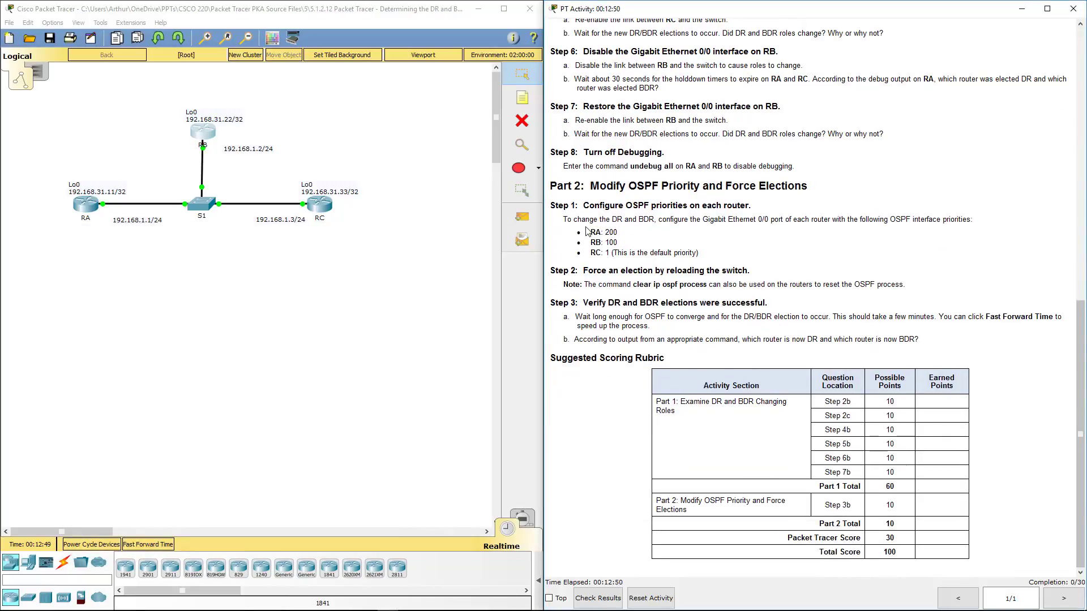
left_click_drag(587, 229, 715, 256)
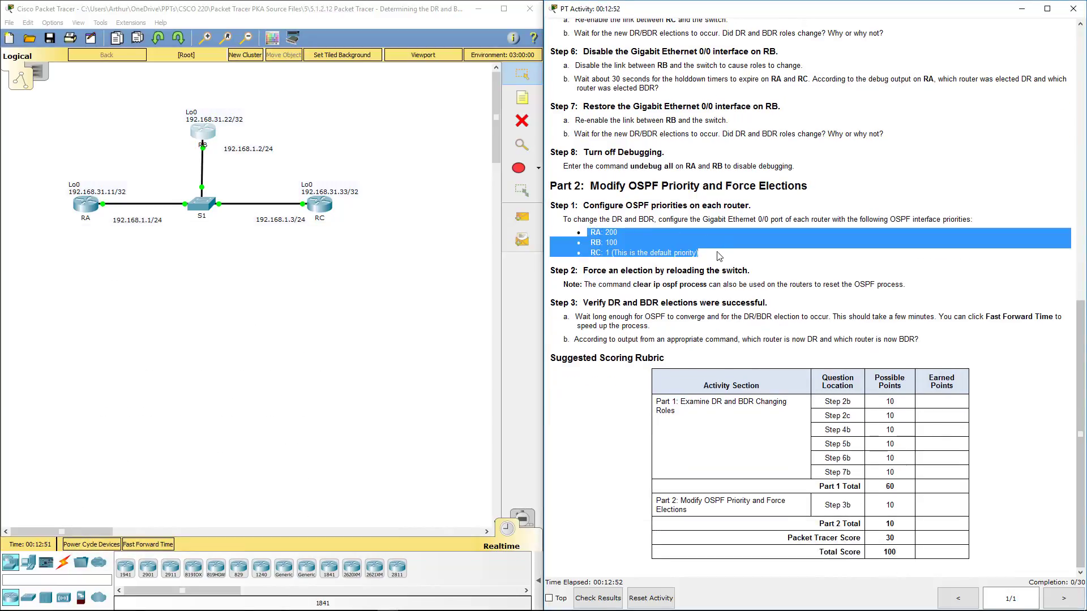
left_click(711, 262)
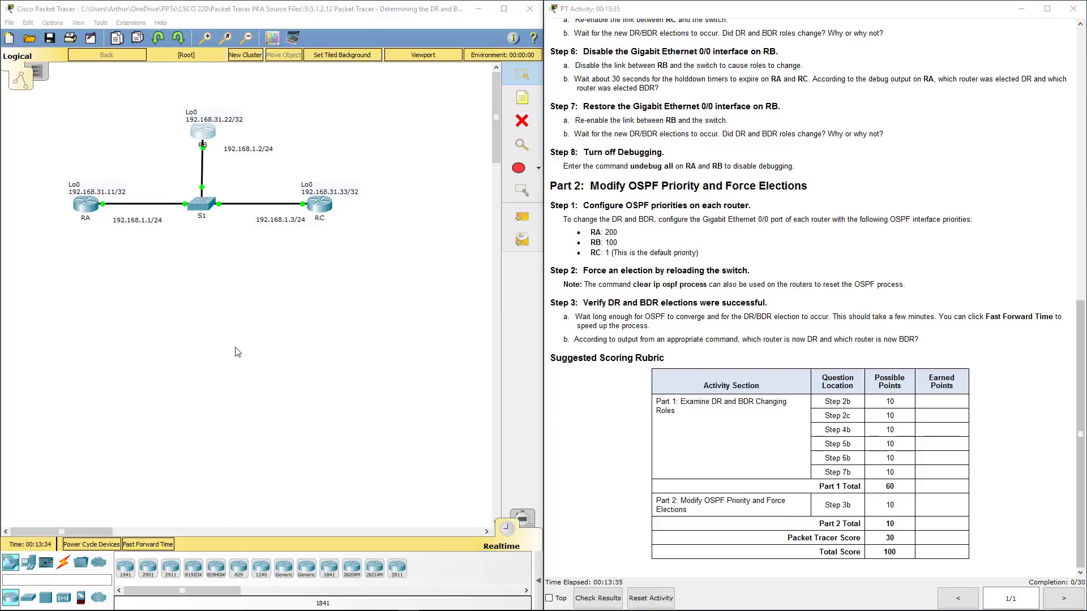
left_click(238, 352)
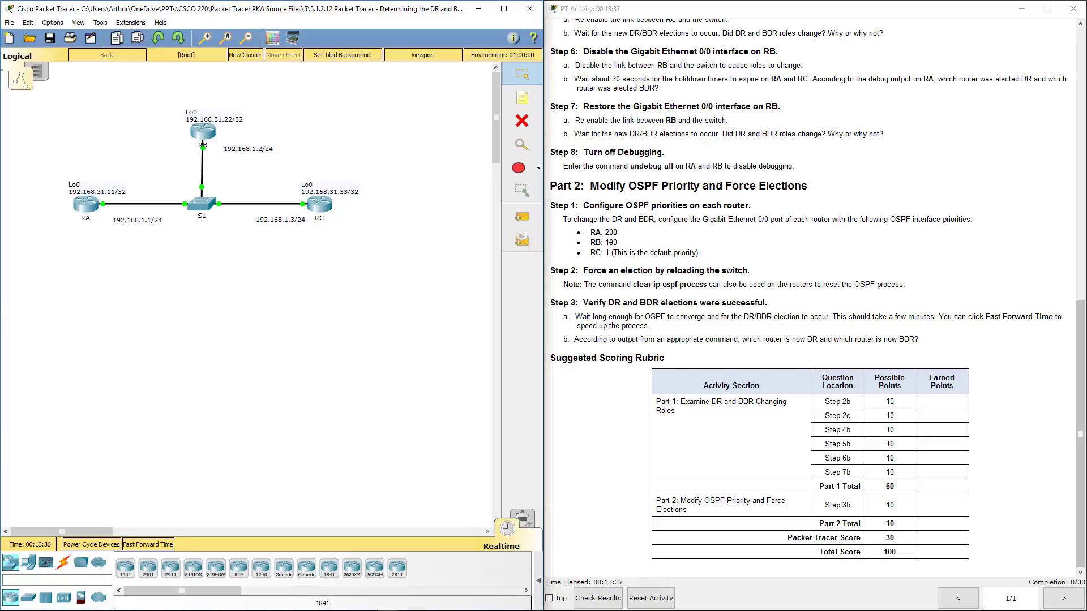
double_click(594, 252)
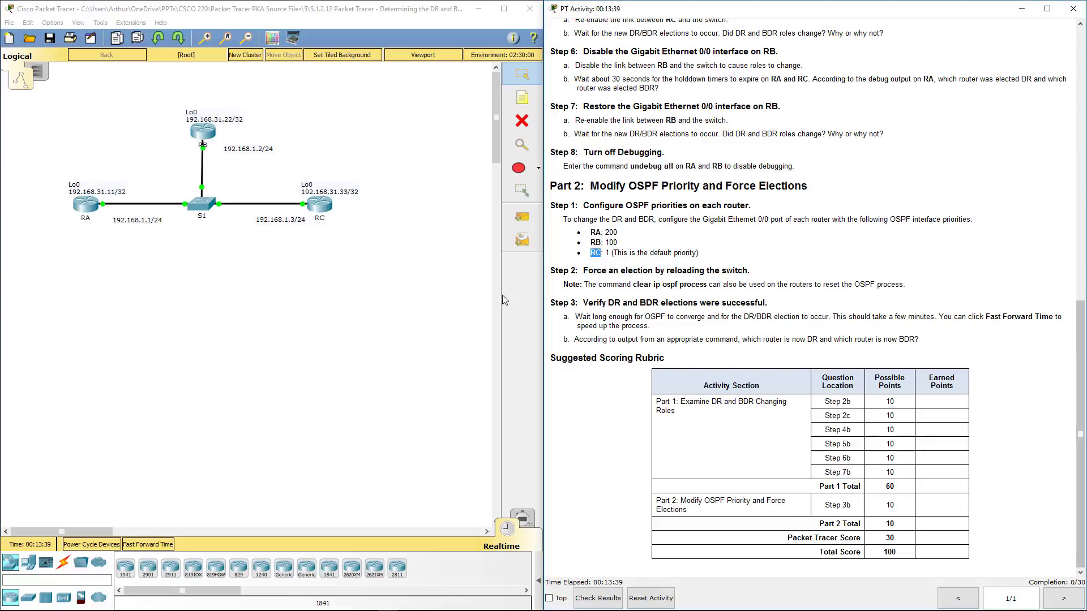
double_click(608, 253)
In RB's CLI, enter global configuration and select interface g0/0
left_click(202, 131)
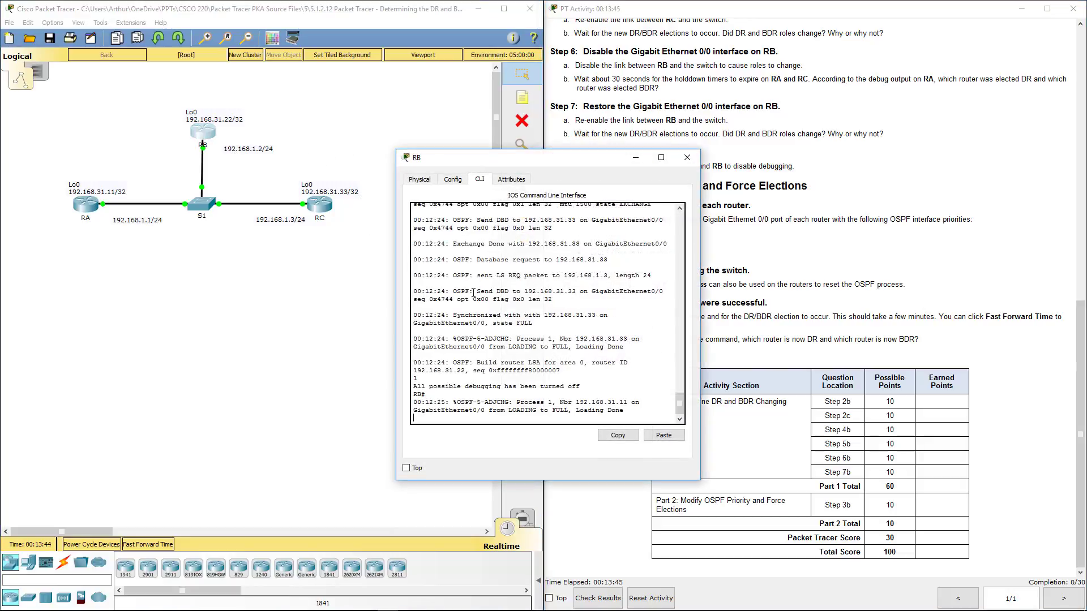
key("Return")
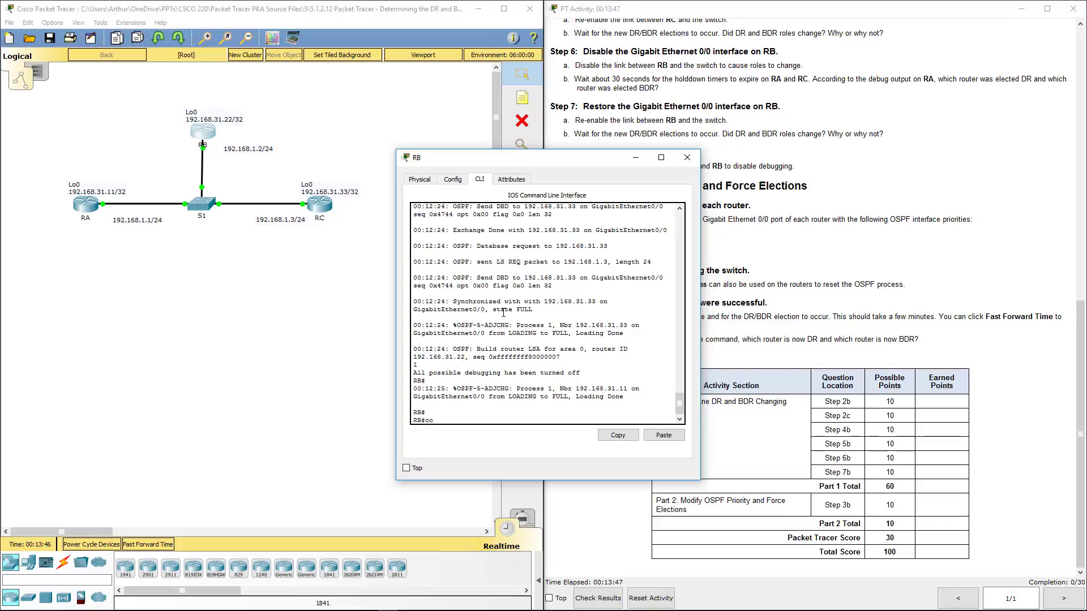
type("conf t")
key("Return")
type("int g0/0/")
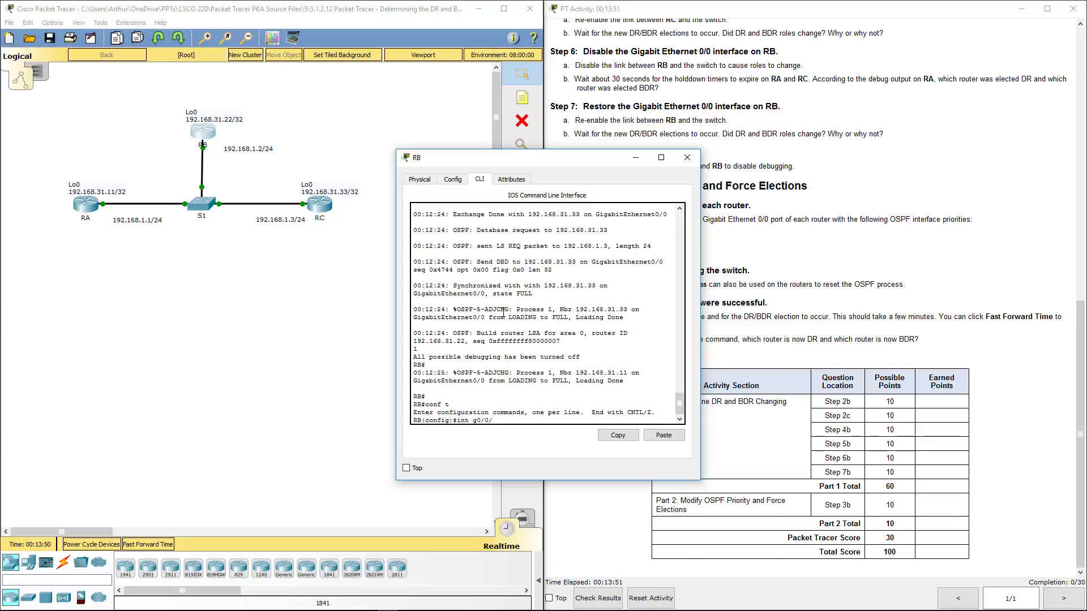
key("BackSpace")
key("Return")
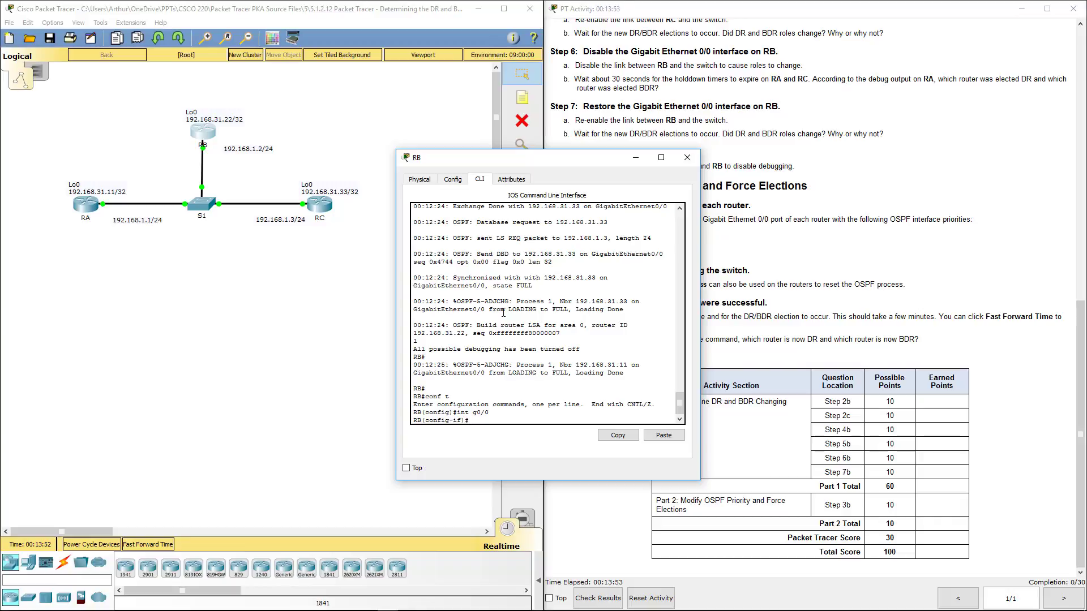
Apply 'ip ospf priority 100' to RB's g0/0 and close RB's console
type("ip osp")
key("Tab")
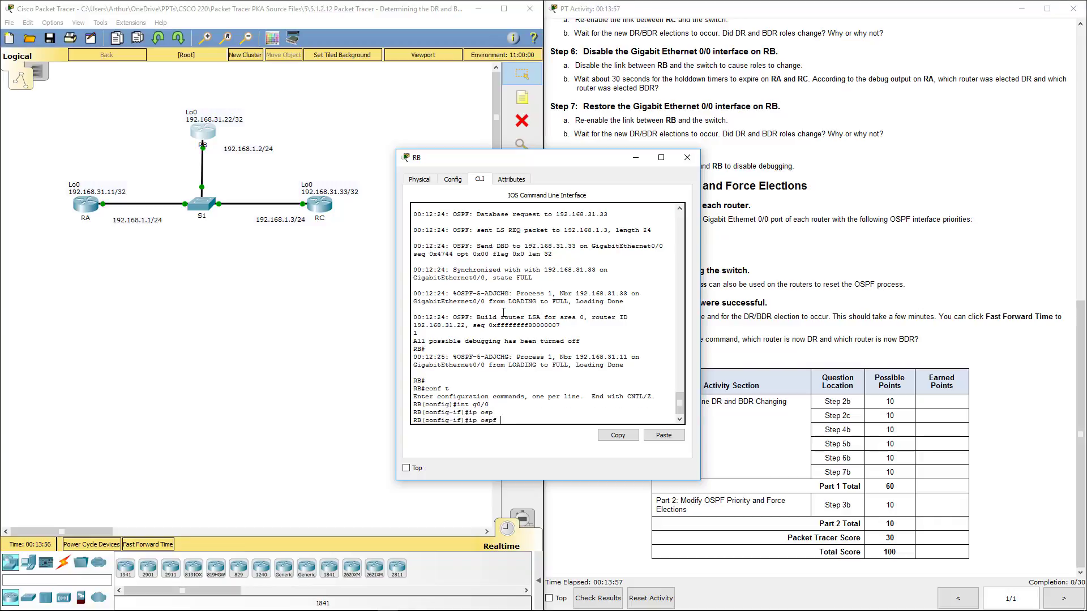
type("pr")
key("Tab")
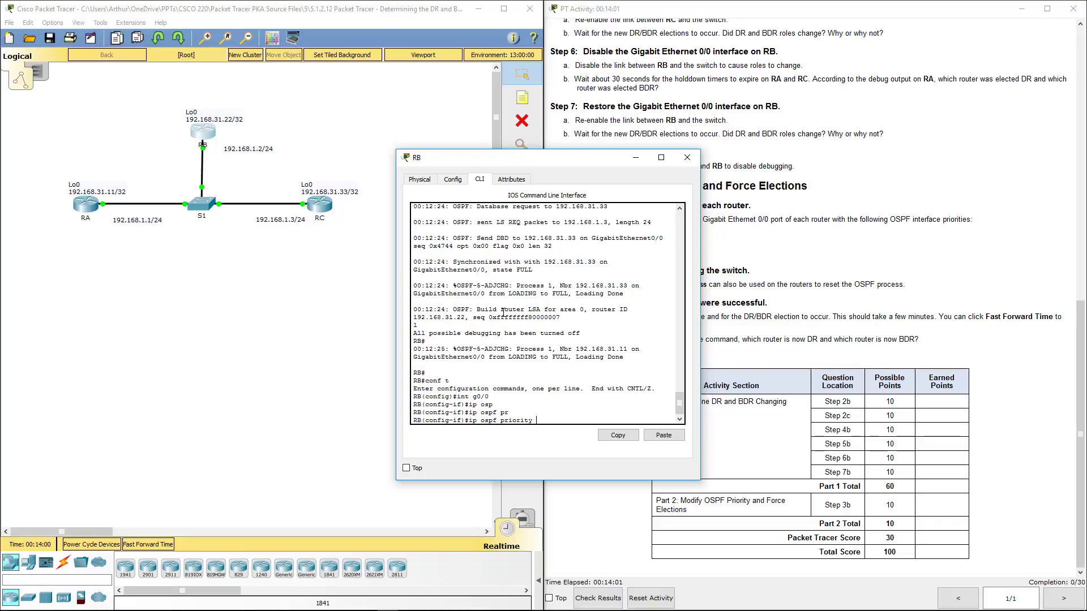
type("100")
key("Return")
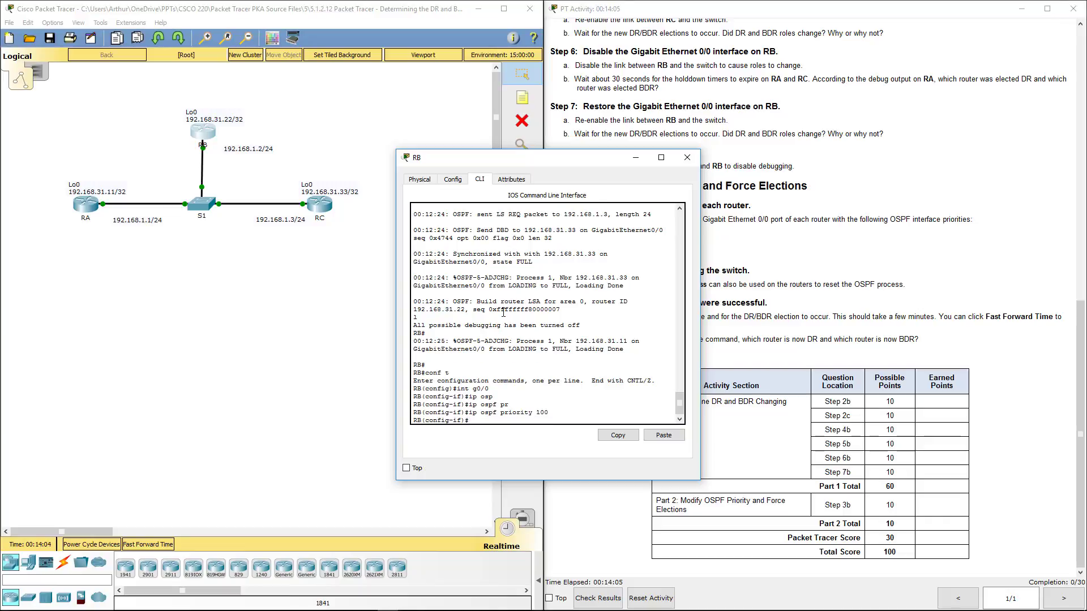
left_click(687, 158)
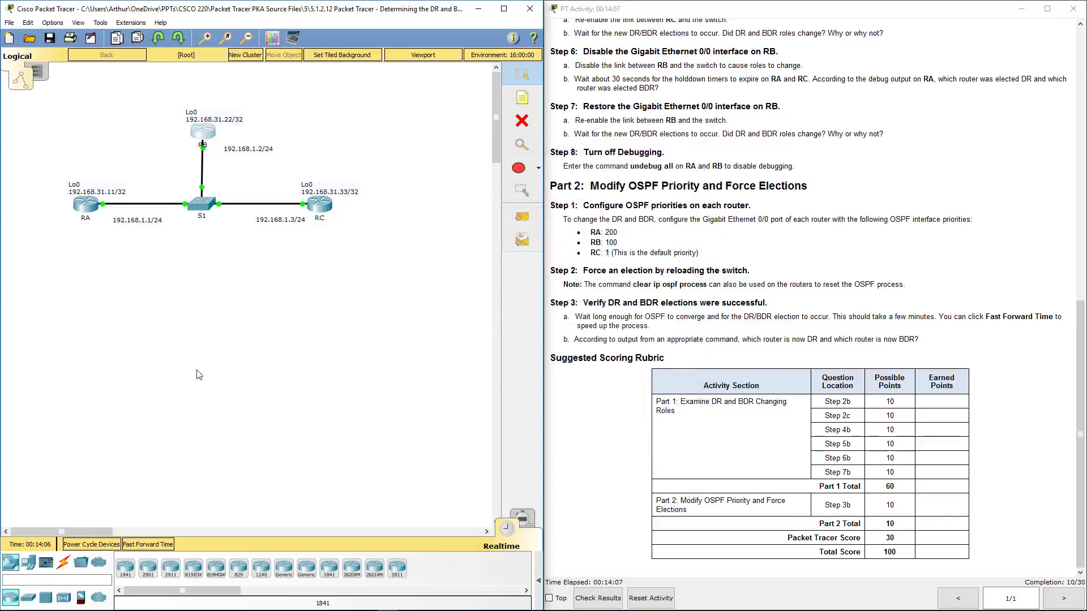
Open RA's CLI, enter global configuration and select interface g0/0
left_click(86, 206)
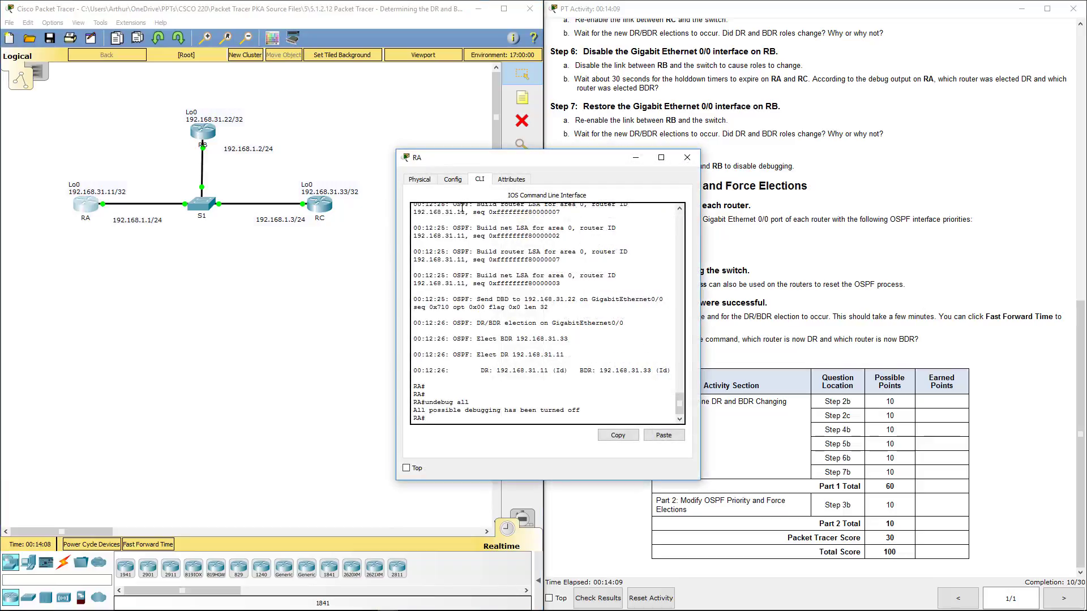
type("conf t")
key("Return")
key("Return")
key("Return")
type("int g0/00")
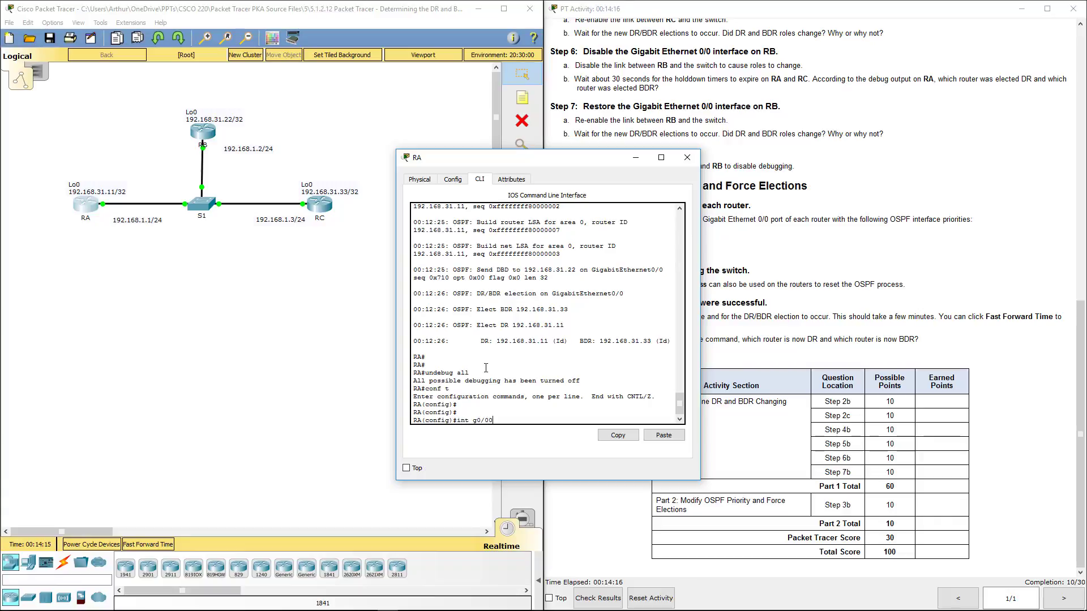
key("Return")
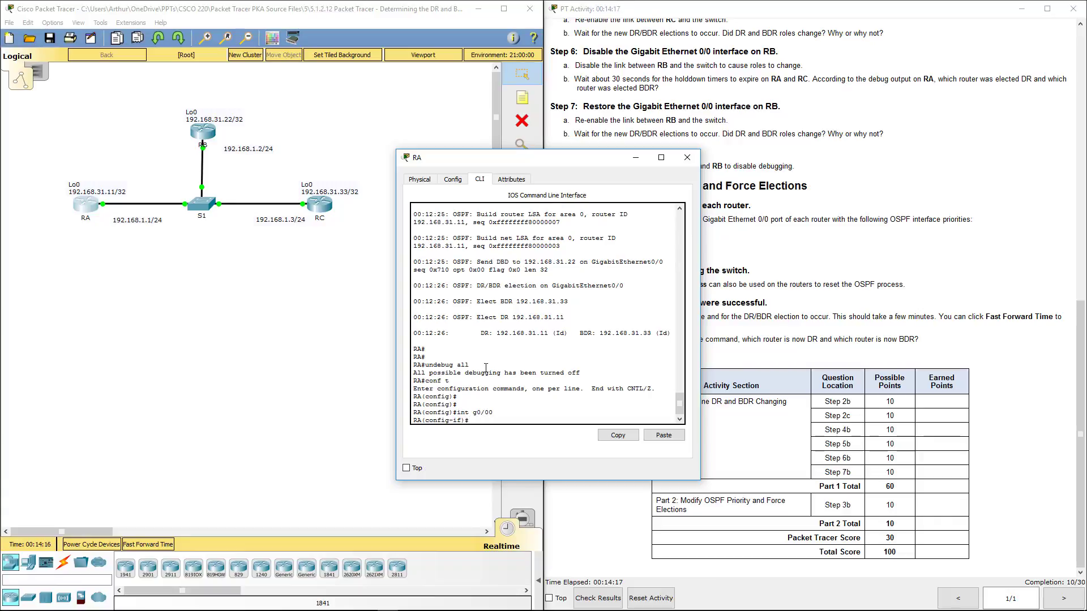
Apply OSPF priority 200 to RA's g0/0, then locate the 'clear ip ospf process' instruction
type("ip osp")
key("Tab")
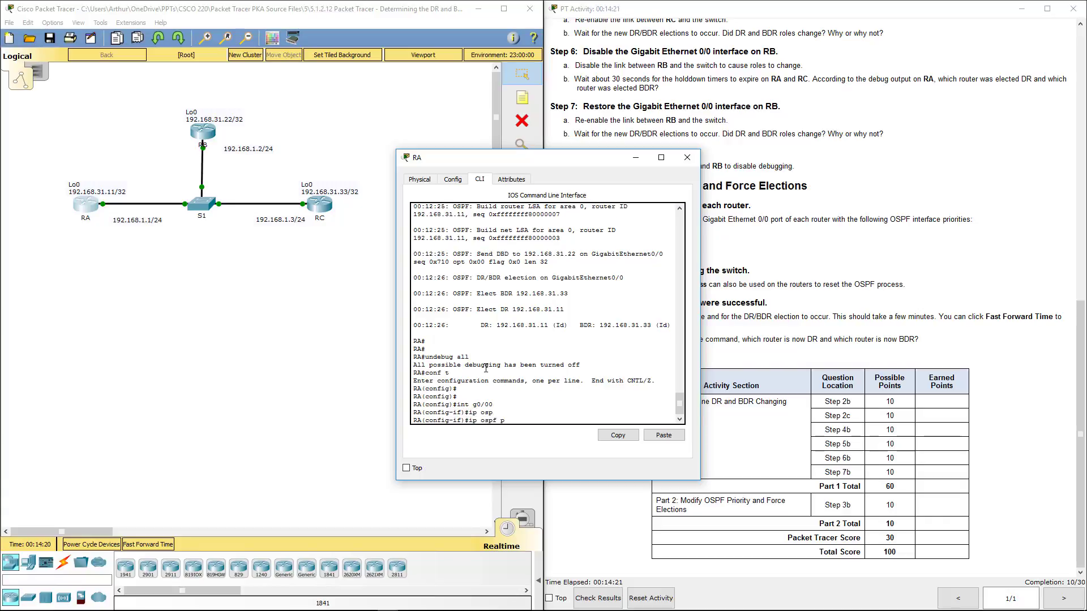
type("pr")
key("Tab")
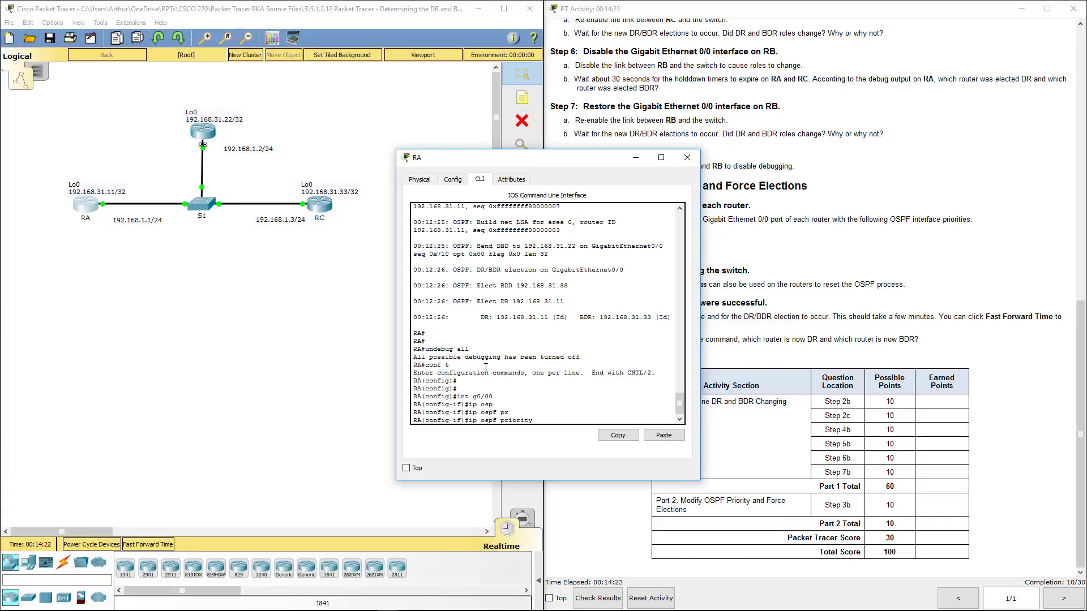
type("22")
type("00")
key("Return")
left_click_drag(586, 165, 385, 171)
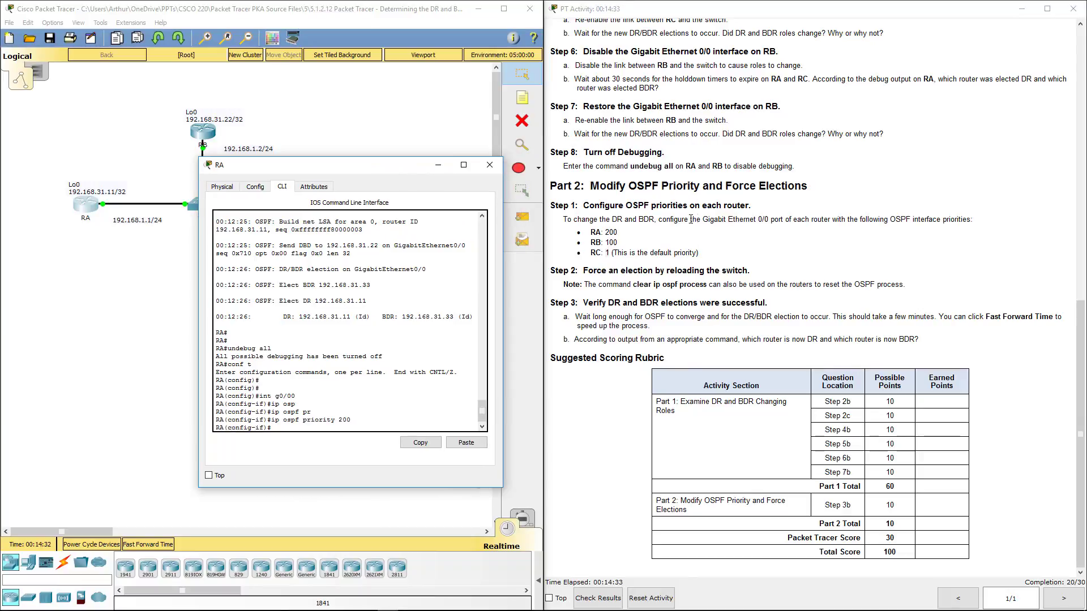
left_click_drag(635, 290, 707, 283)
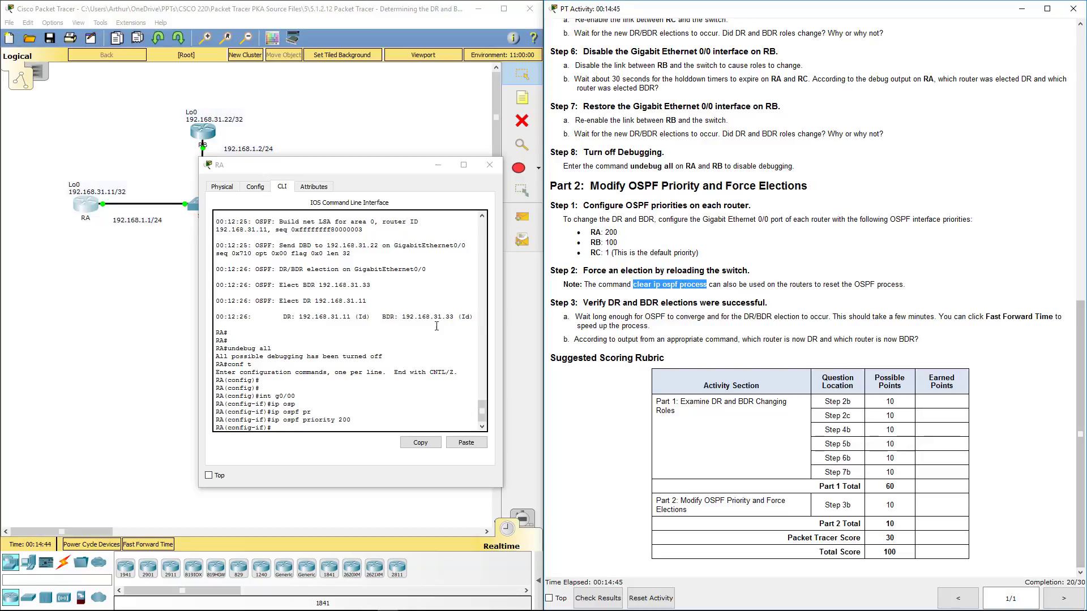
Try pasting the clear command into RA's console, dismissing the locked-feature warnings
left_click(334, 441)
left_click(447, 442)
left_click(309, 328)
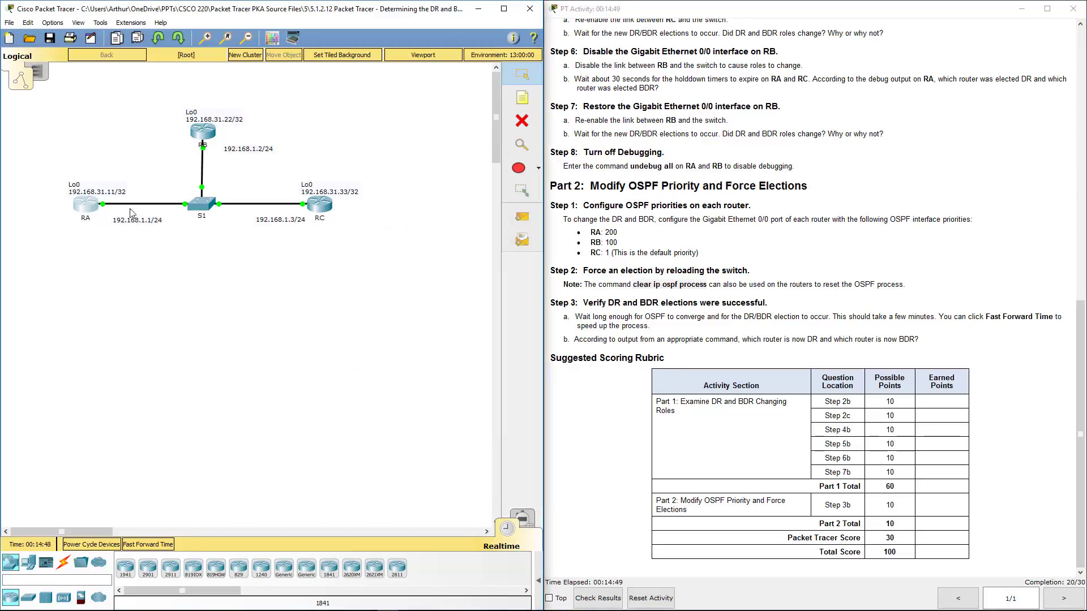
left_click(90, 203)
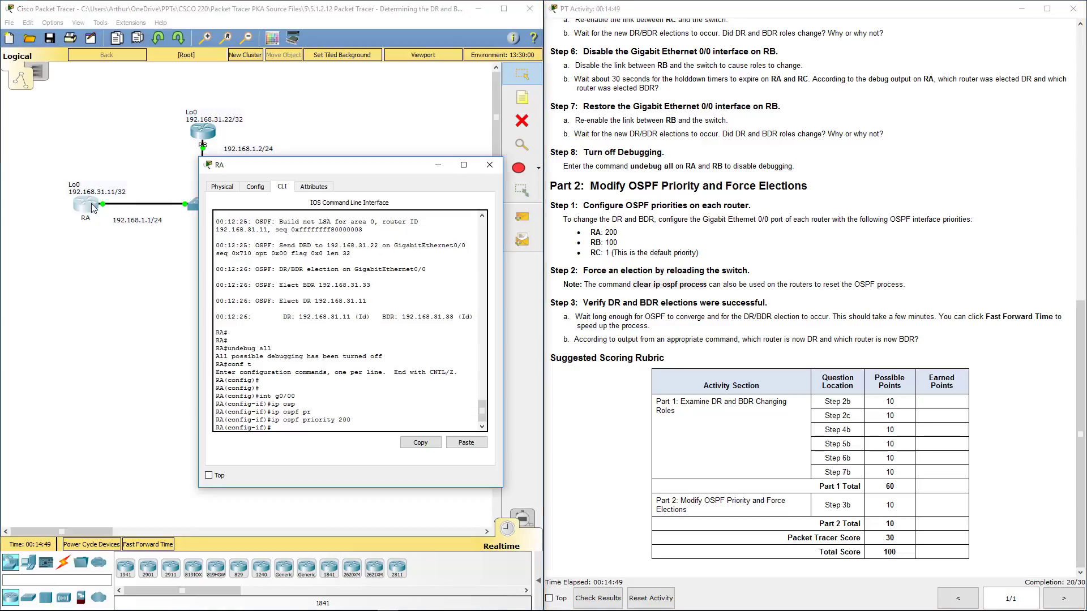
left_click(466, 443)
left_click(312, 327)
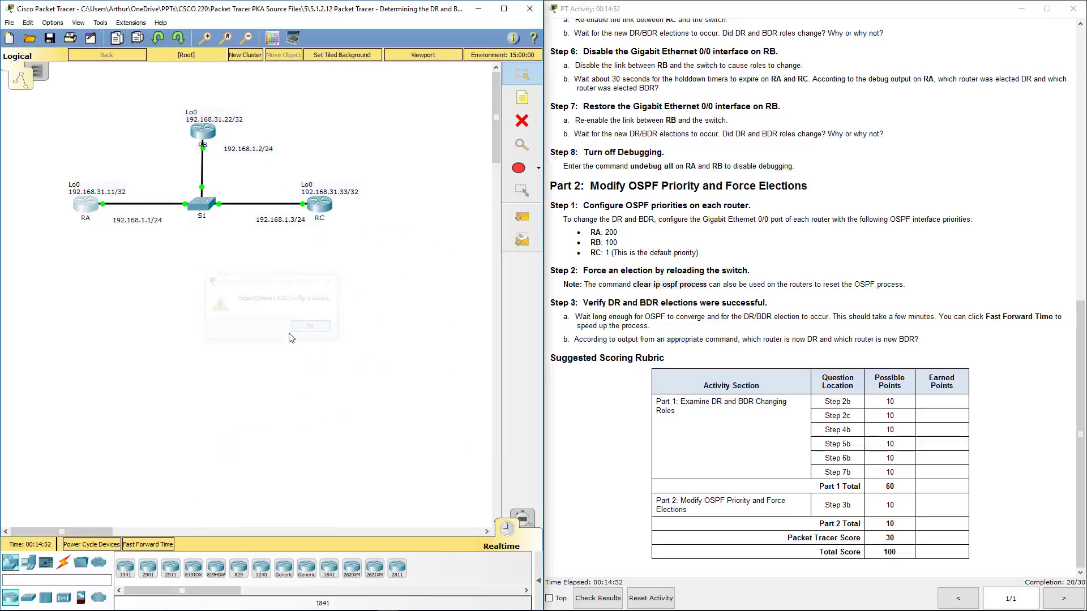
left_click(93, 206)
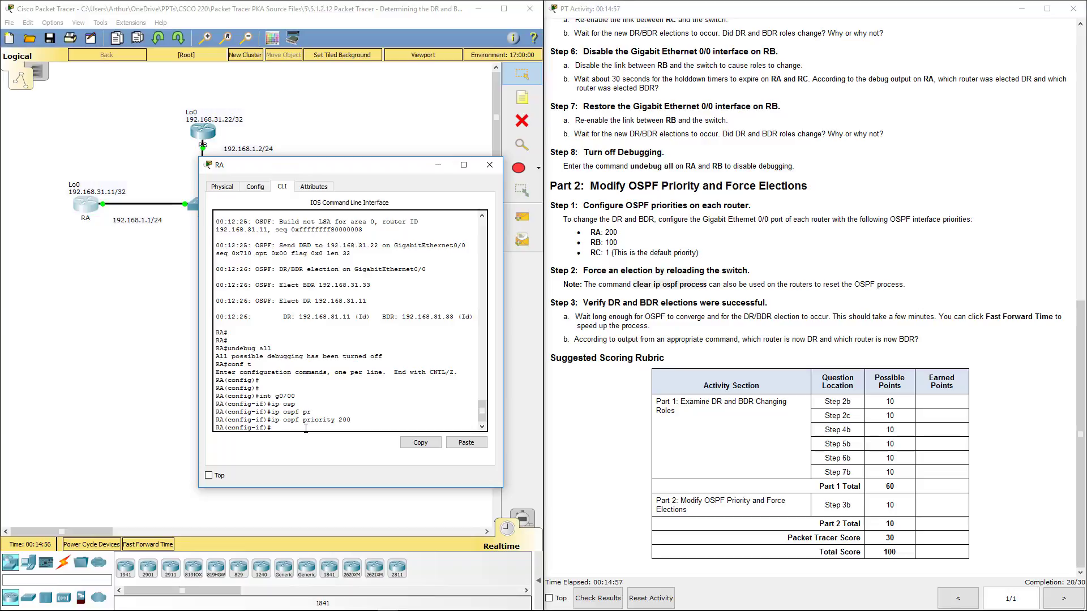
Exit RA's configuration modes and enter 'clear ip ospf process' at the privileged prompt
type("exit")
key("Return")
type("clear ?")
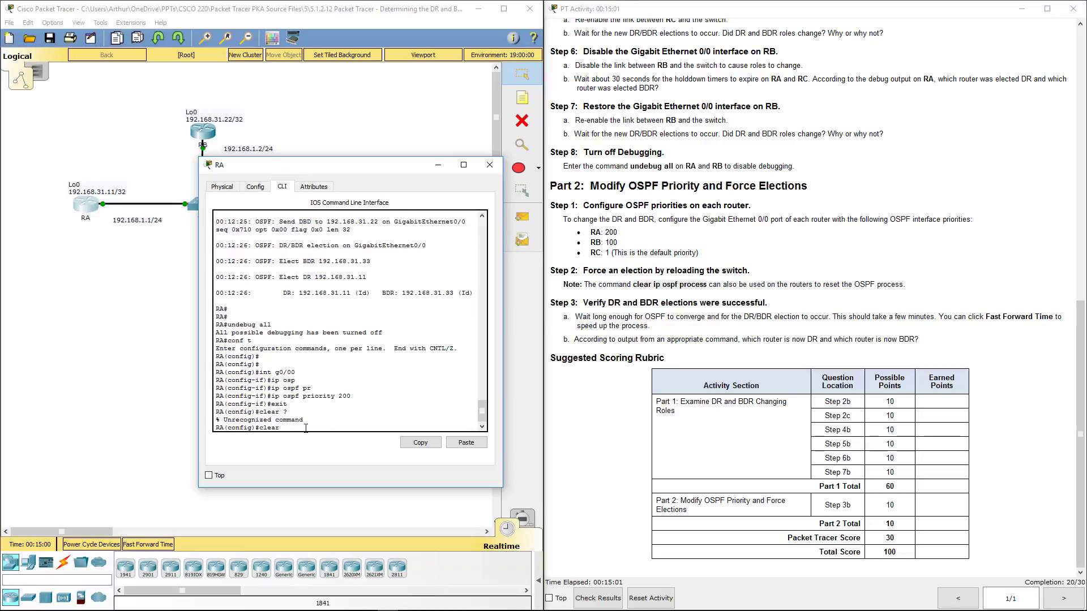
key("BackSpace")
key("BackSpace")
key("BackSpace")
key("BackSpace")
key("BackSpace")
key("BackSpace")
type("exit")
key("Return")
key("Return")
key("Return")
key("Return")
type("clear ?")
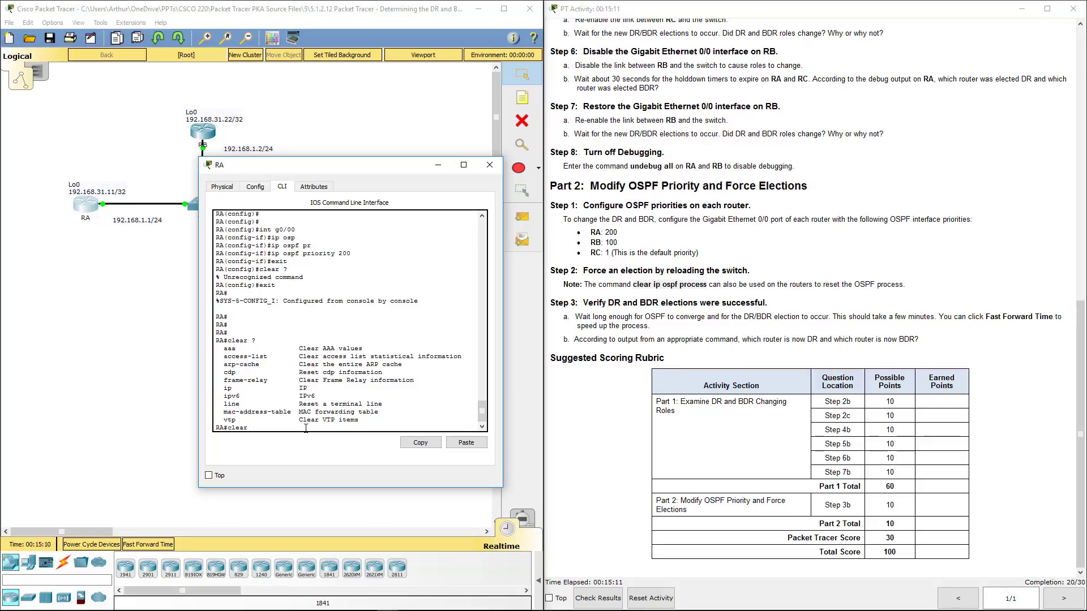
type("ip ospf pr")
key("Tab")
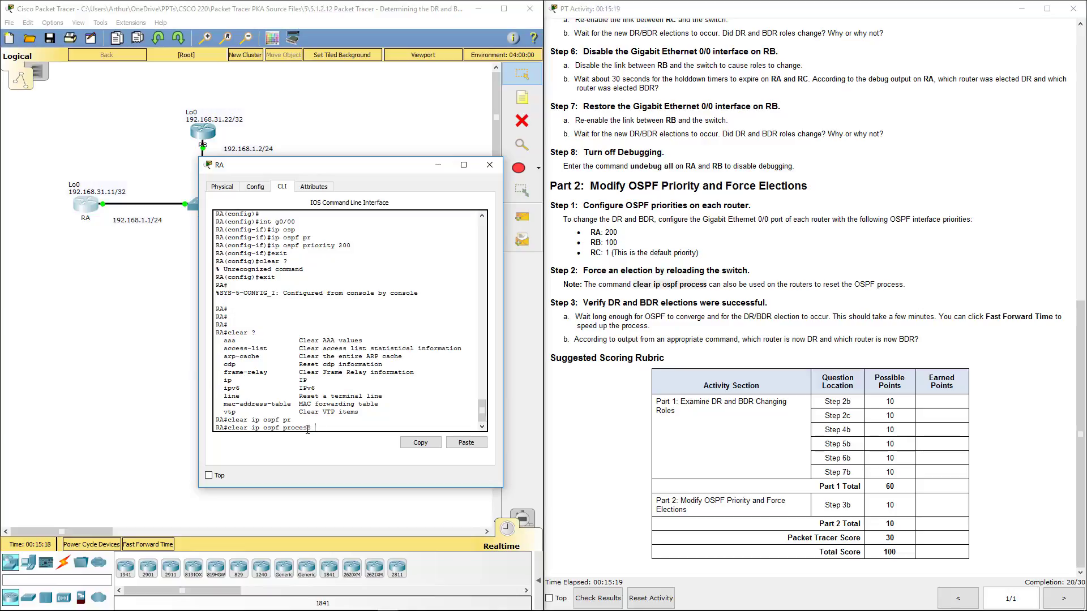
Run 'clear ip ospf process' on RA and confirm the reset with 'y'
triple_click(228, 433)
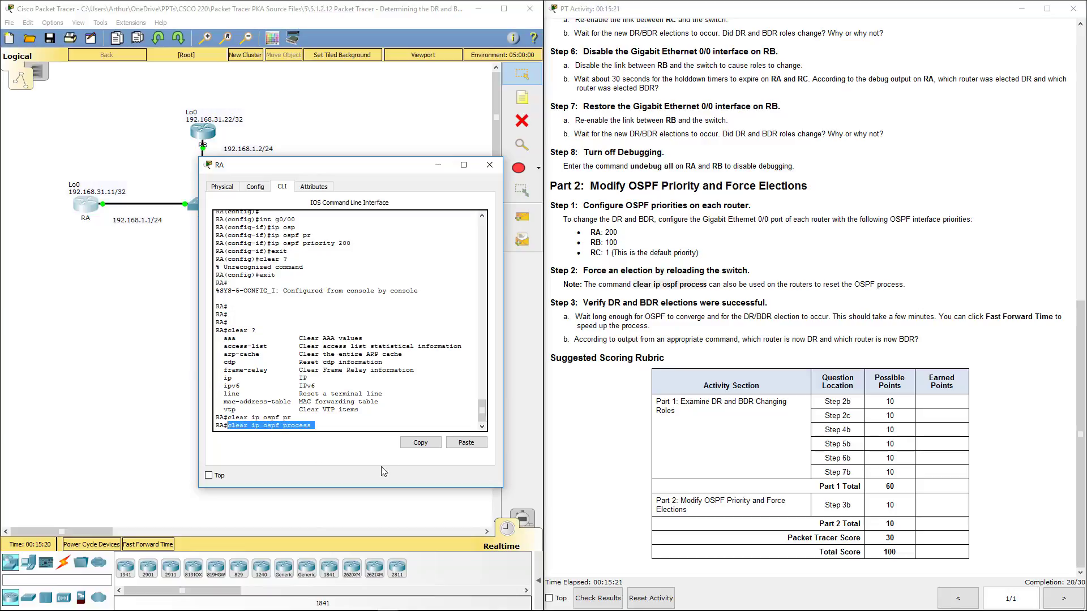
left_click(420, 443)
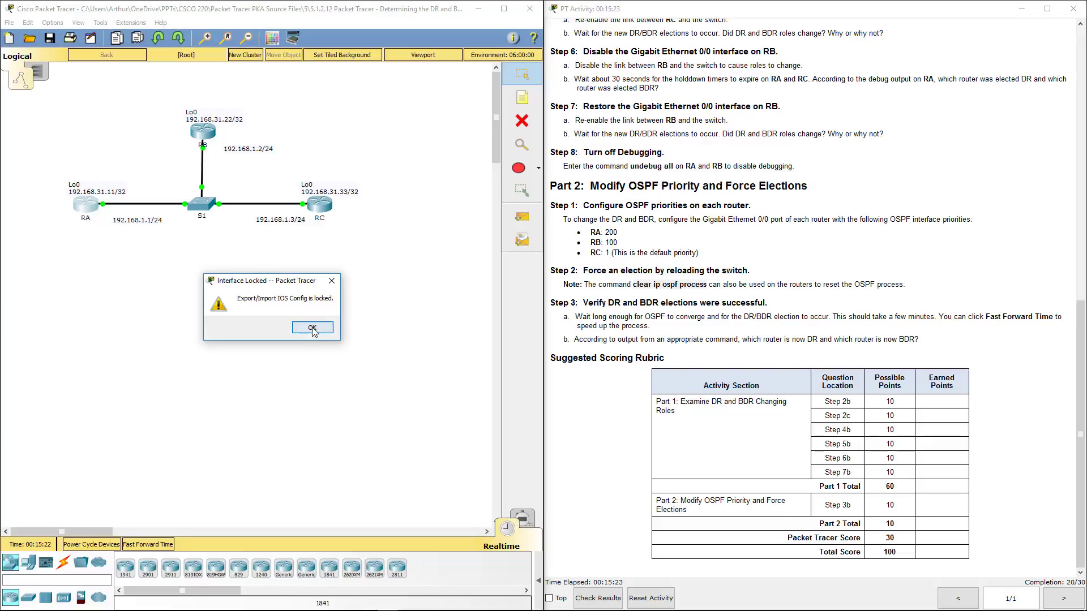
left_click(313, 329)
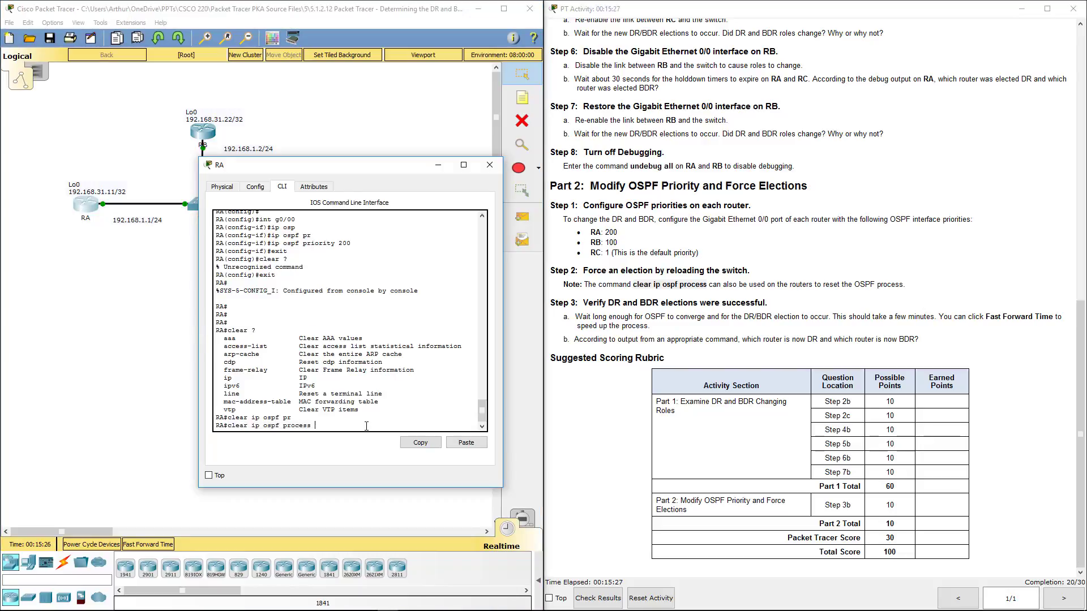
key("Return")
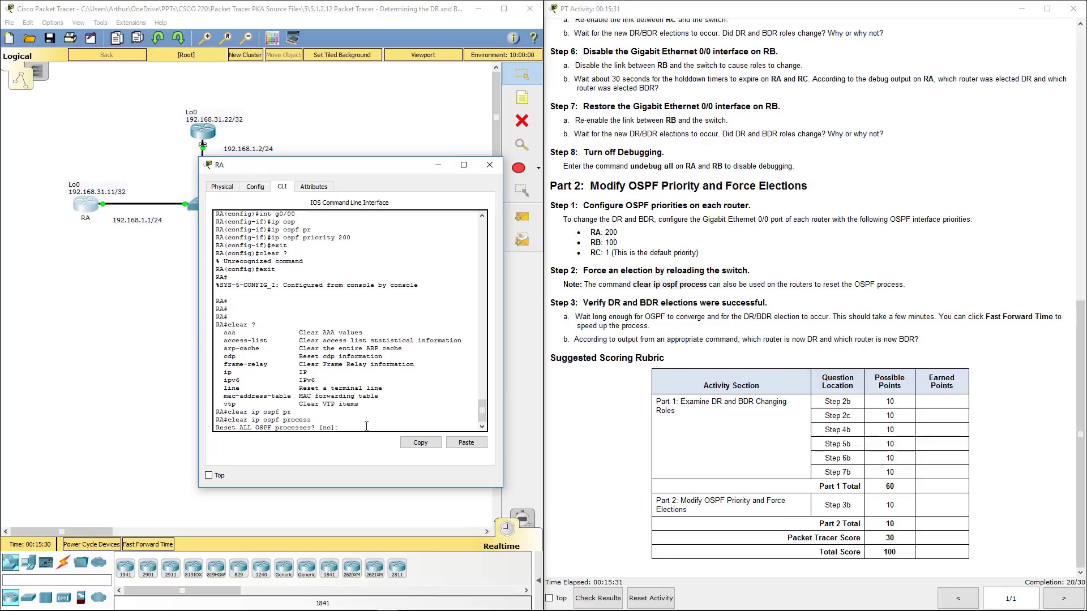
type("y")
key("Return")
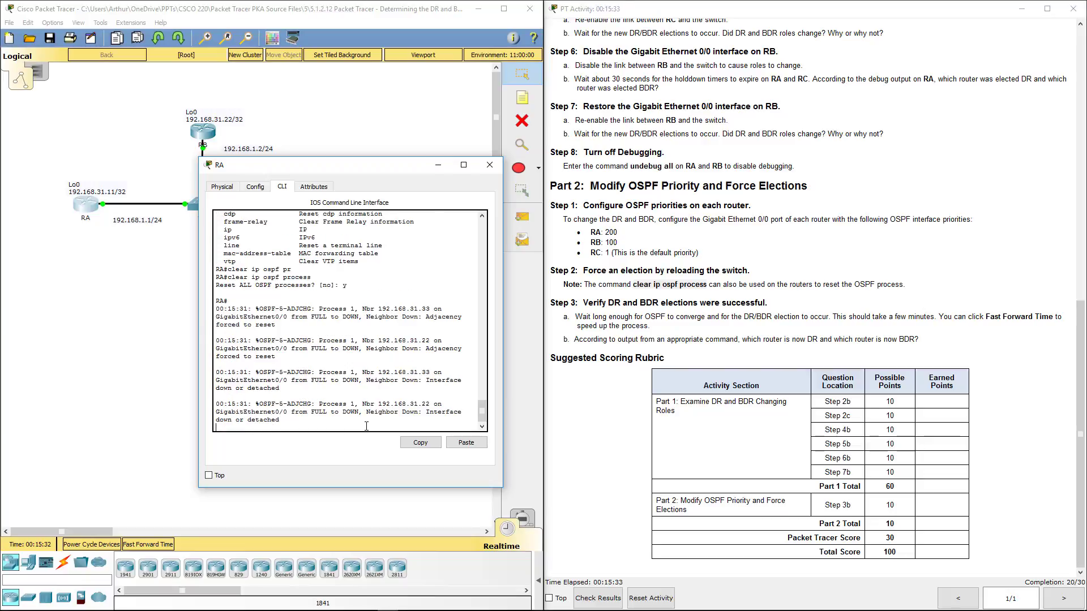
Switch from RA to RB, leave configuration mode and submit a mistyped OSPF clear command
left_click(490, 165)
left_click(203, 136)
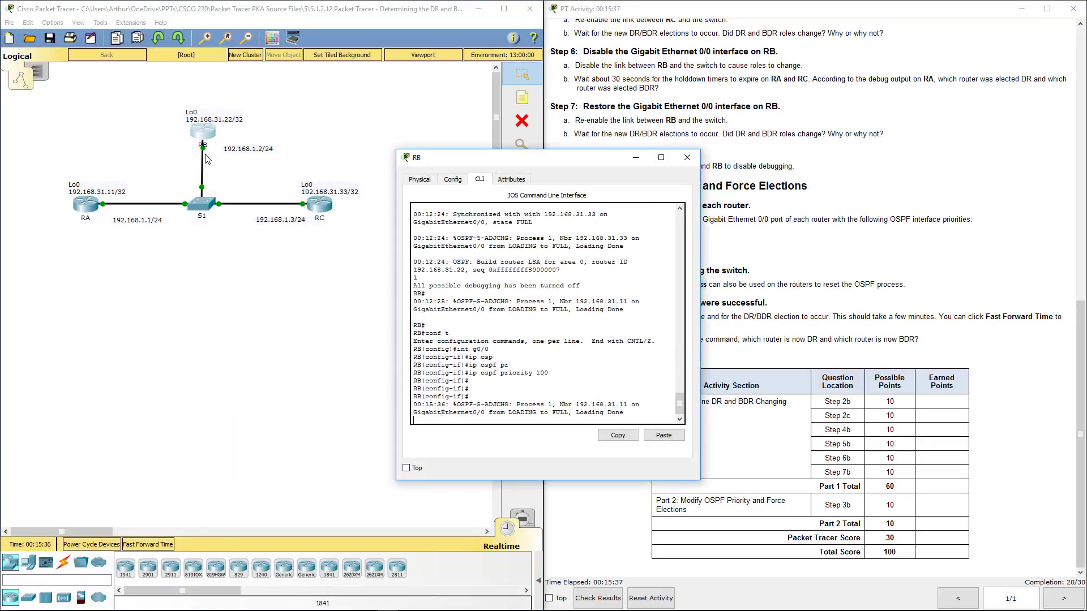
type("end")
key("Return")
key("Return")
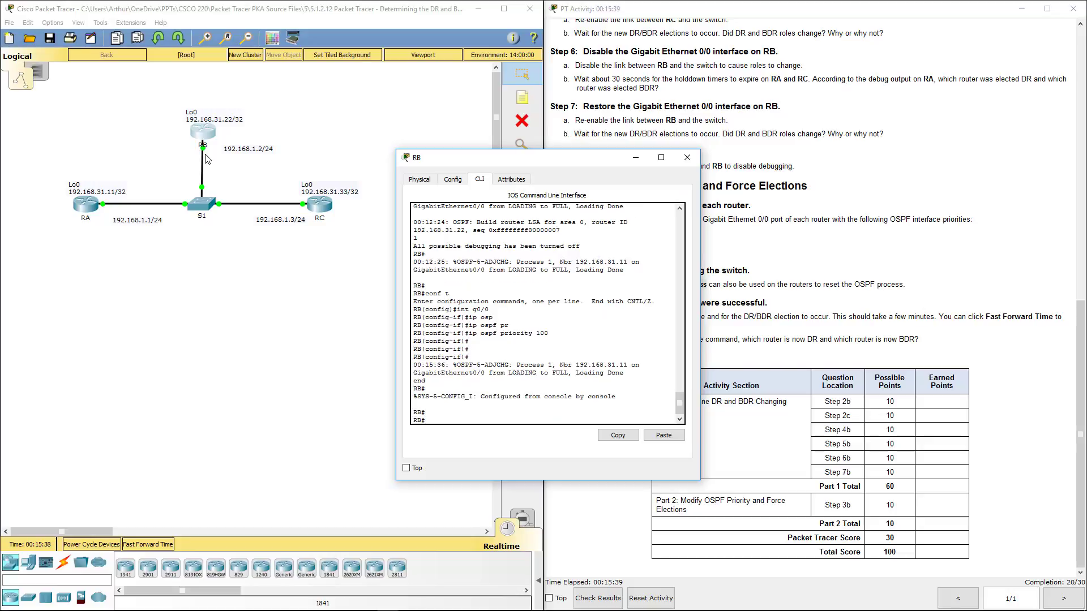
type("clear ip ospf pre")
key("Return")
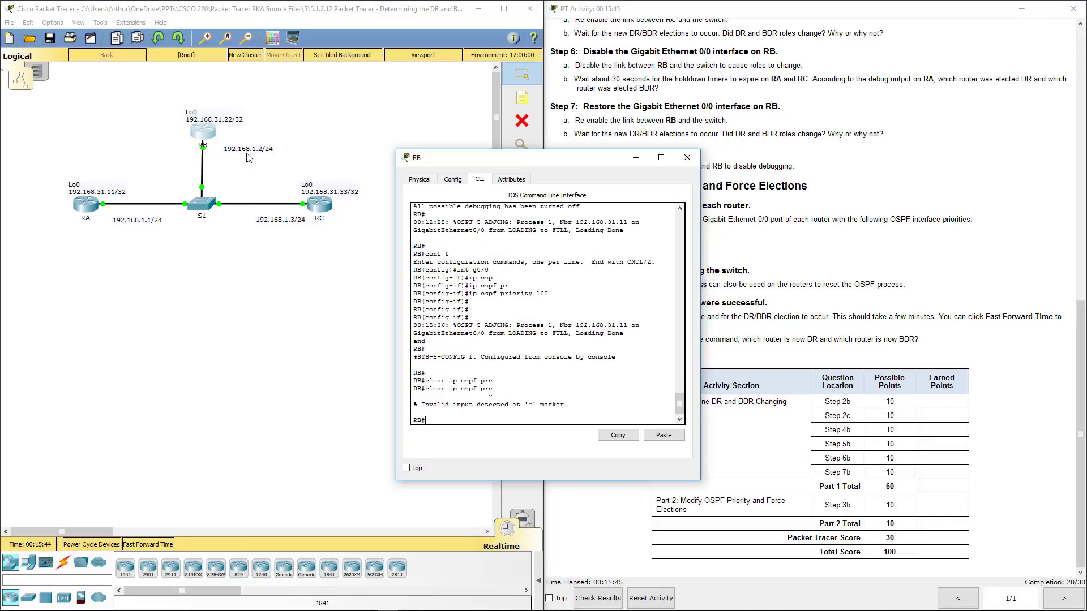
Correct the command to 'clear ip ospf process' on RB and confirm with 'y'
left_click_drag(538, 163, 344, 178)
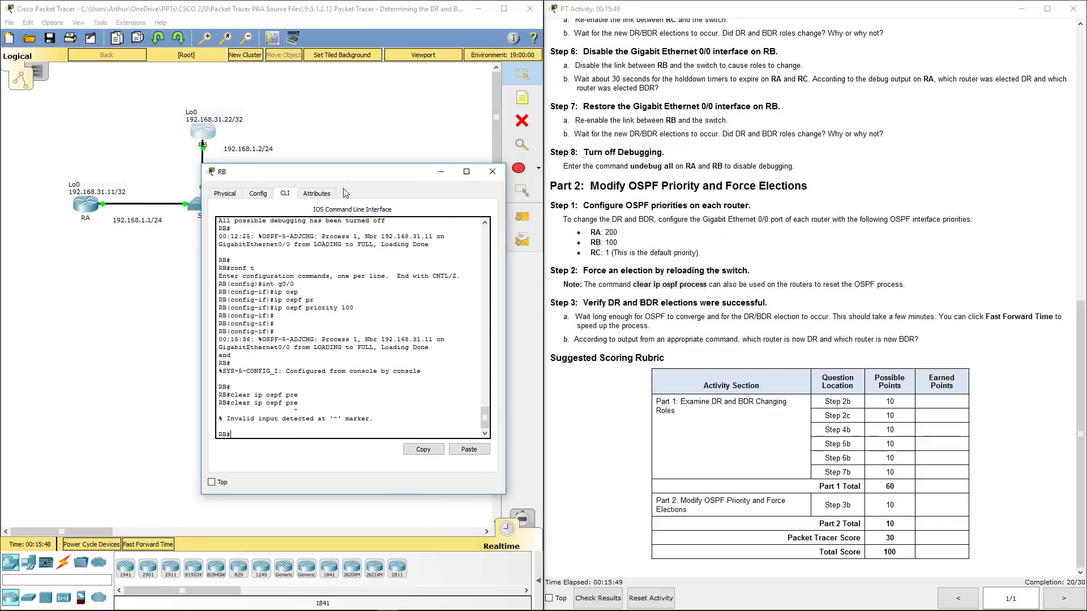
key("Up")
key("BackSpace")
key("Tab")
key("Return")
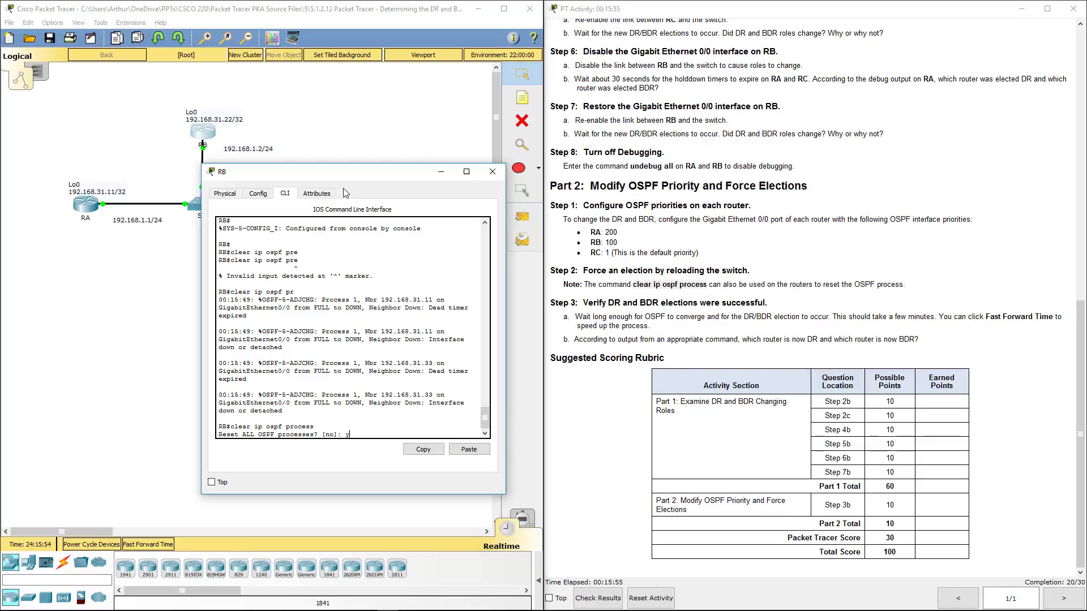
type("y")
key("Return")
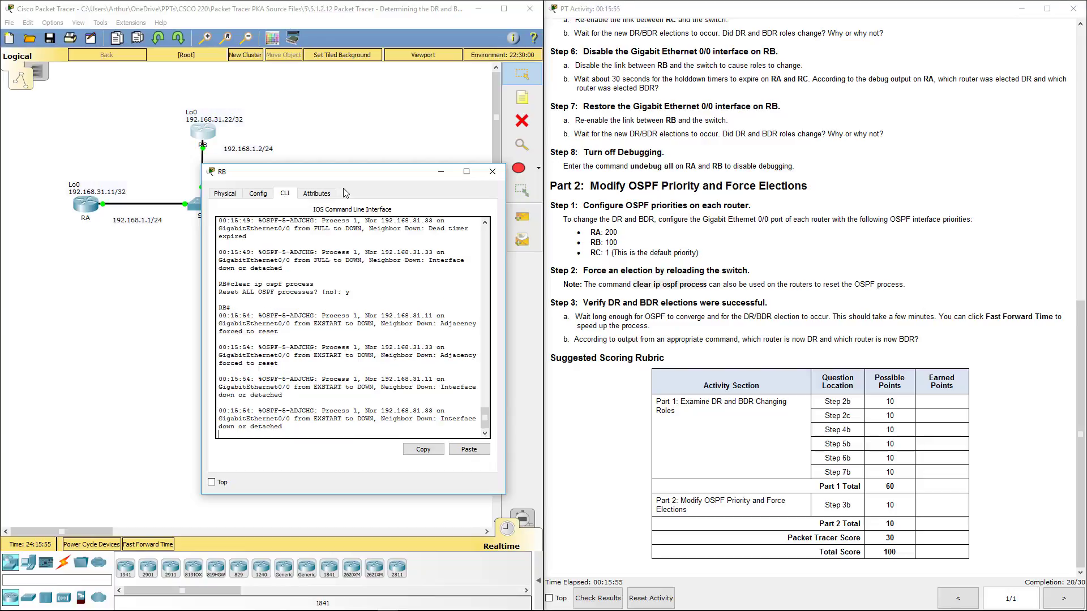
Close RB, open RC's CLI and leave configuration mode with 'end'
left_click(492, 170)
left_click(321, 205)
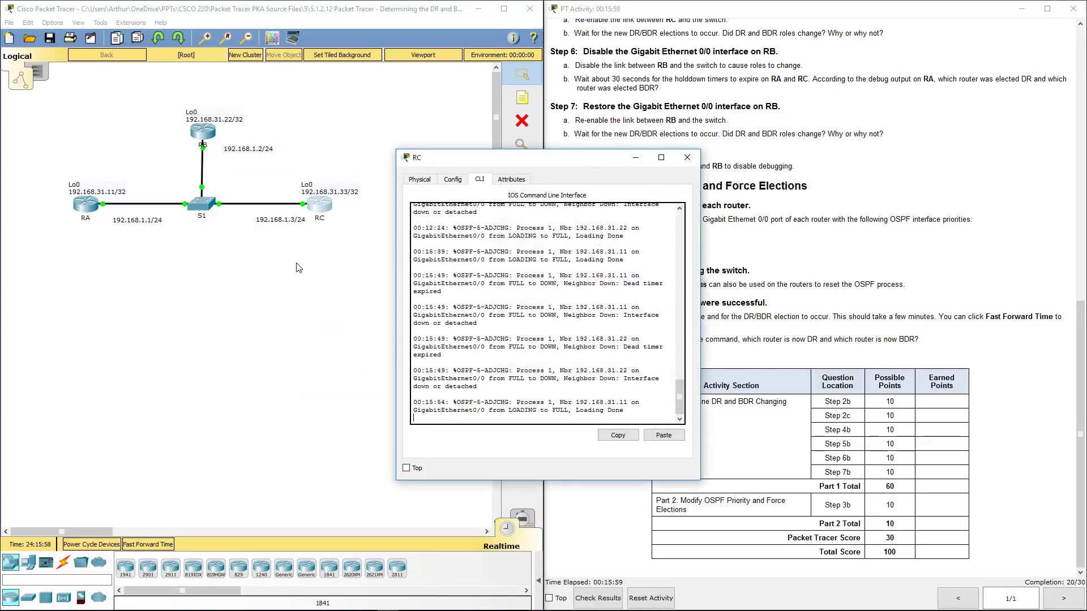
key("Return")
key("Return")
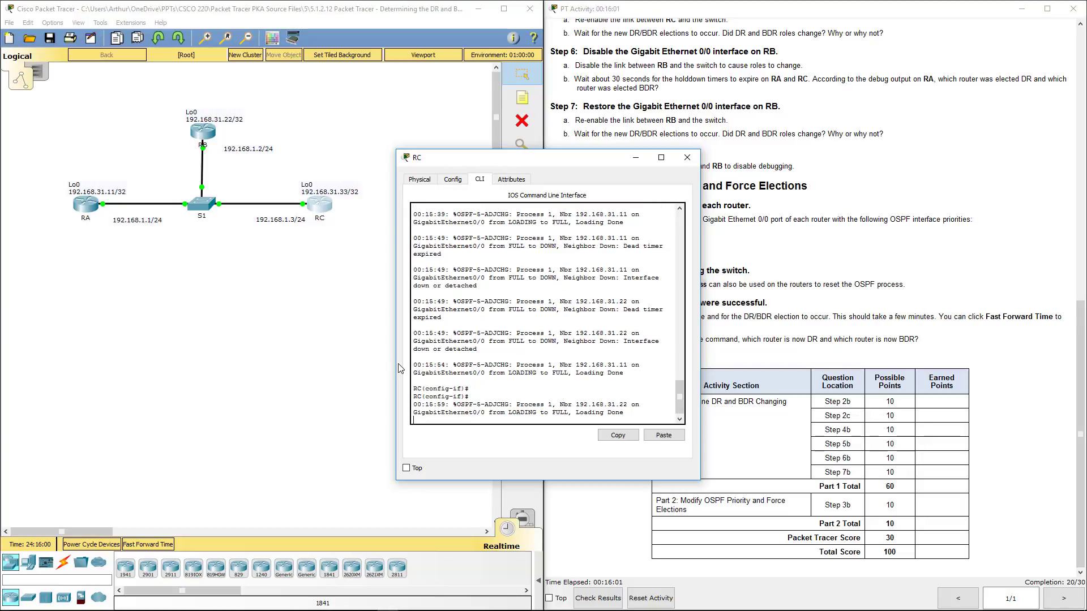
type("end")
key("Return")
key("Return")
key("Return")
Run 'clear ip ospf process' on RC, confirm with 'y', and close RC's window
type("clear ip os")
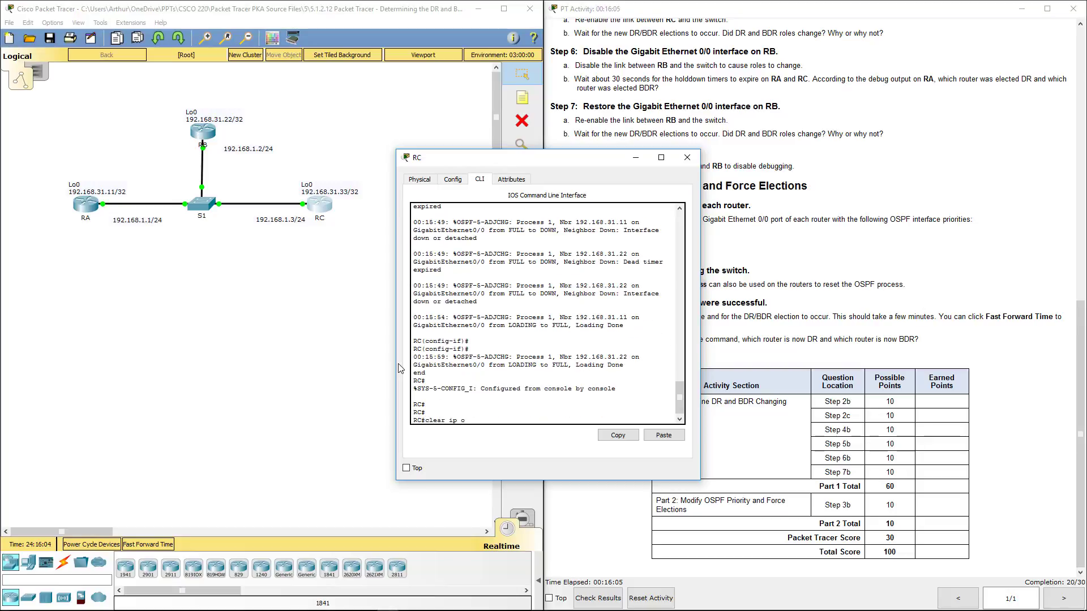
key("Tab")
type("pr")
key("Tab")
key("Return")
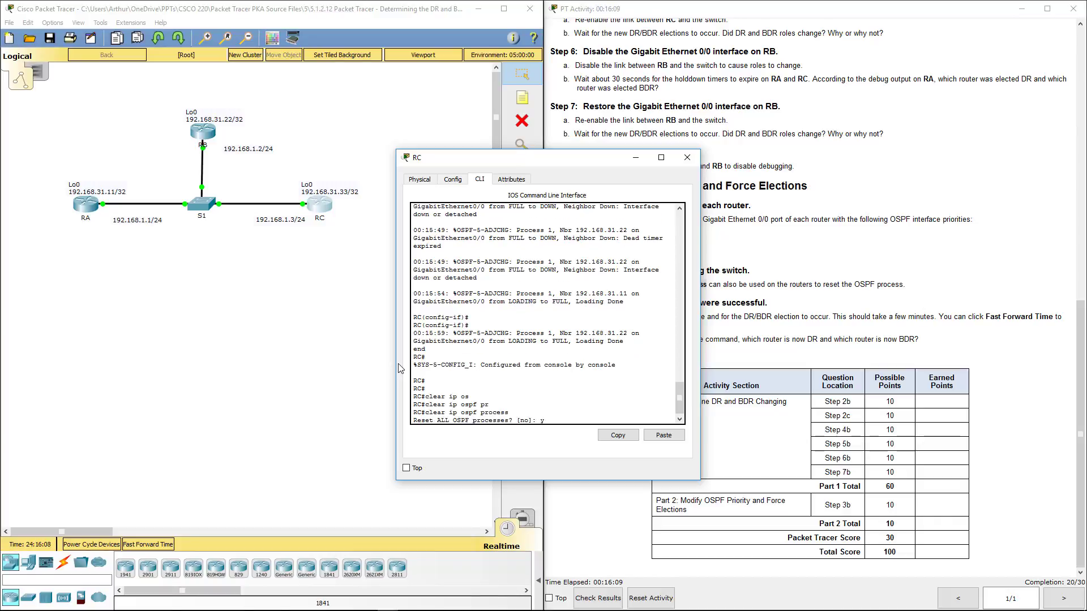
type("y")
key("Return")
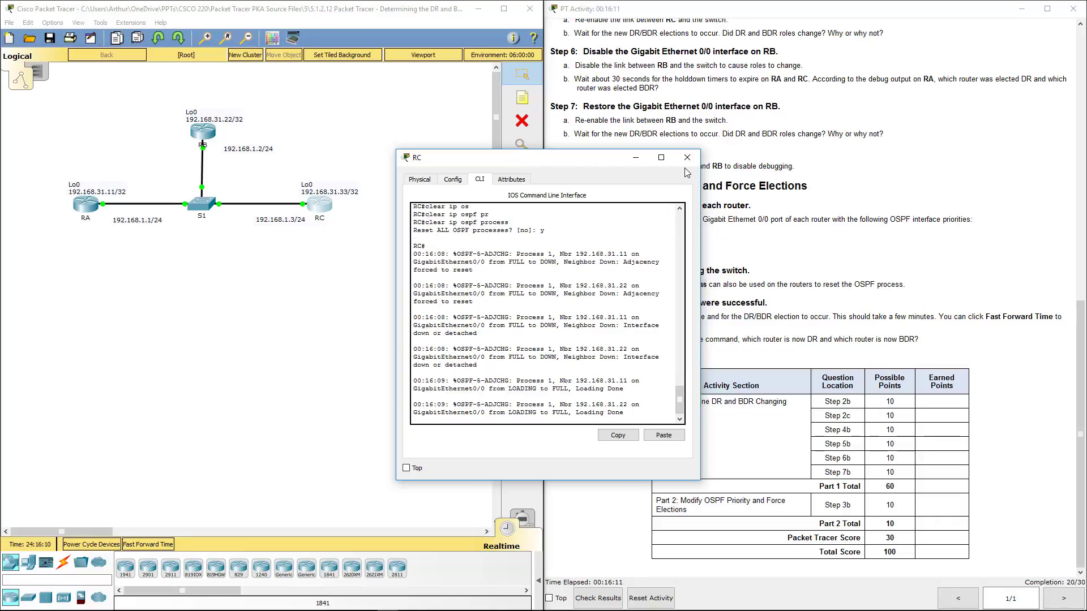
left_click(687, 158)
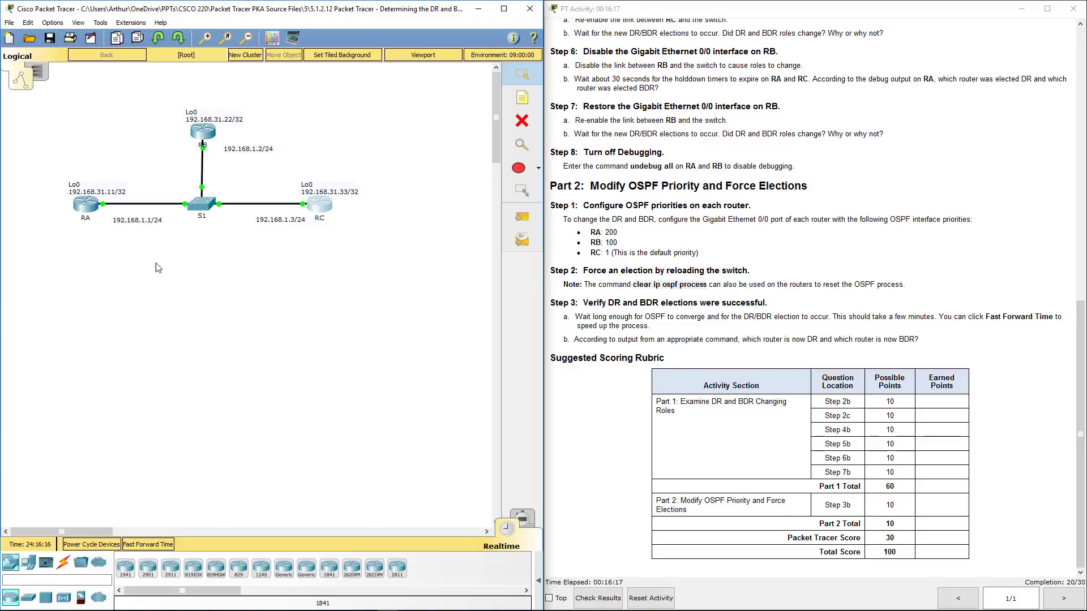
Show RA's OSPF neighbor table and highlight 192.168.31.22's FULL/BDR state
left_click(83, 210)
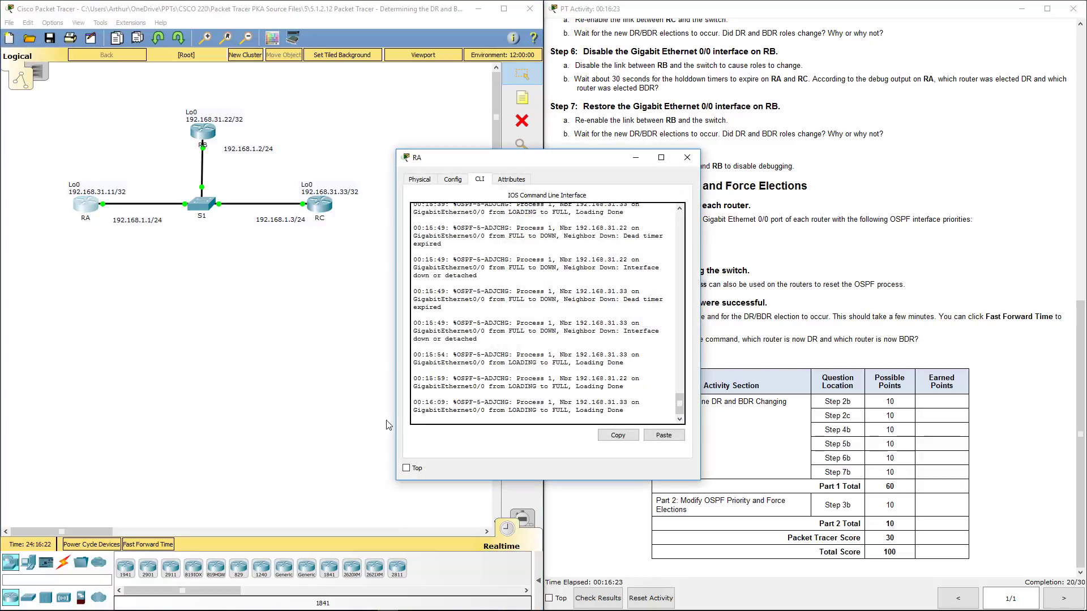
key("Return")
key("Return")
key("Return")
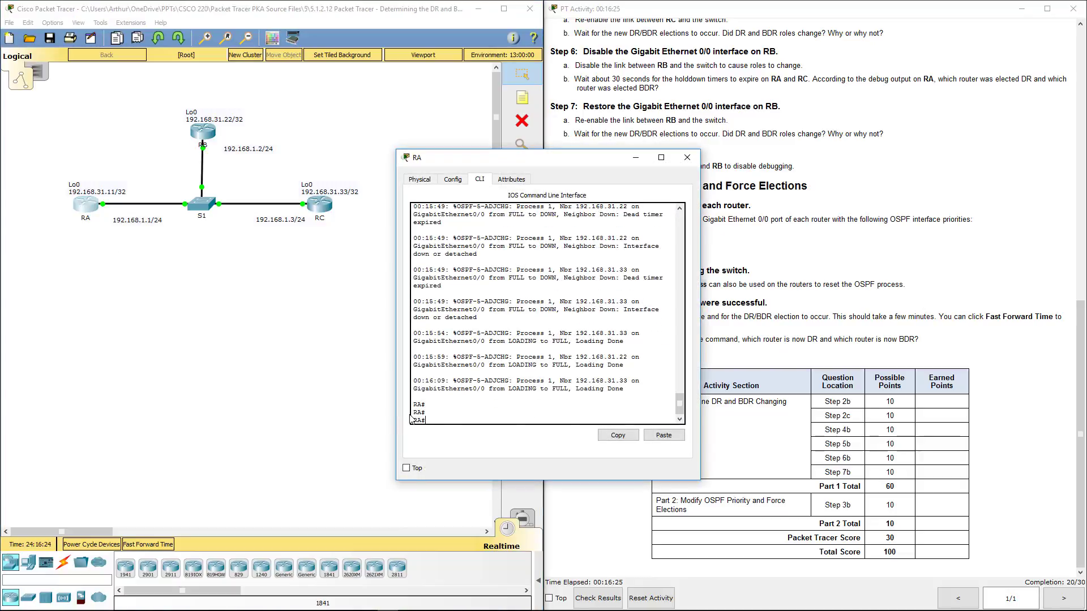
key("Up")
key("Up")
key("Up")
key("Return")
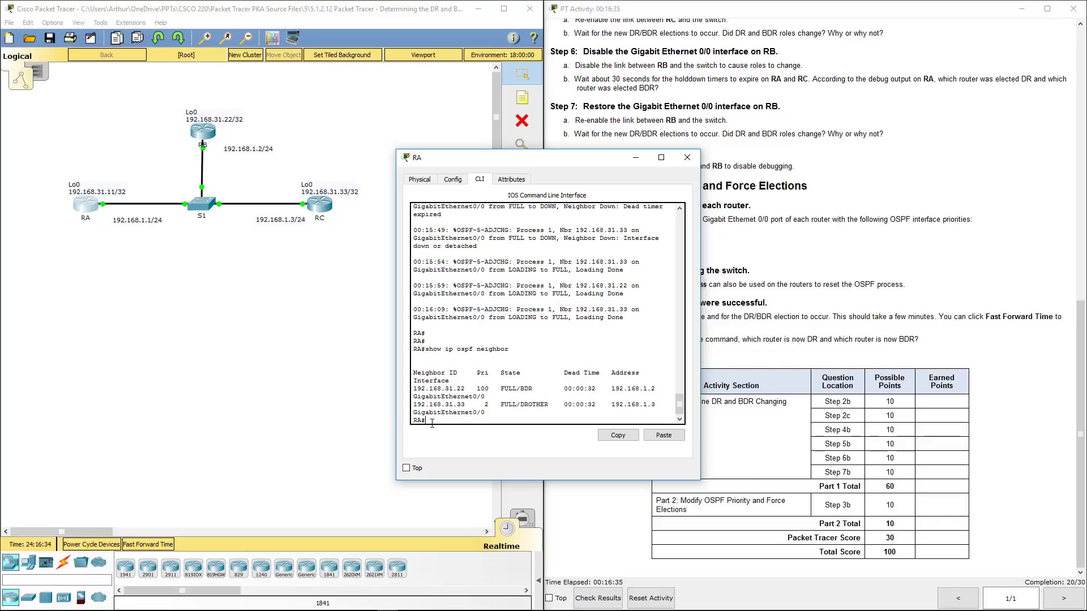
double_click(512, 404)
double_click(511, 388)
left_click_drag(497, 389, 539, 387)
Close RA's window and open RB's CLI, clearing stray typed commands
left_click(688, 157)
left_click(204, 132)
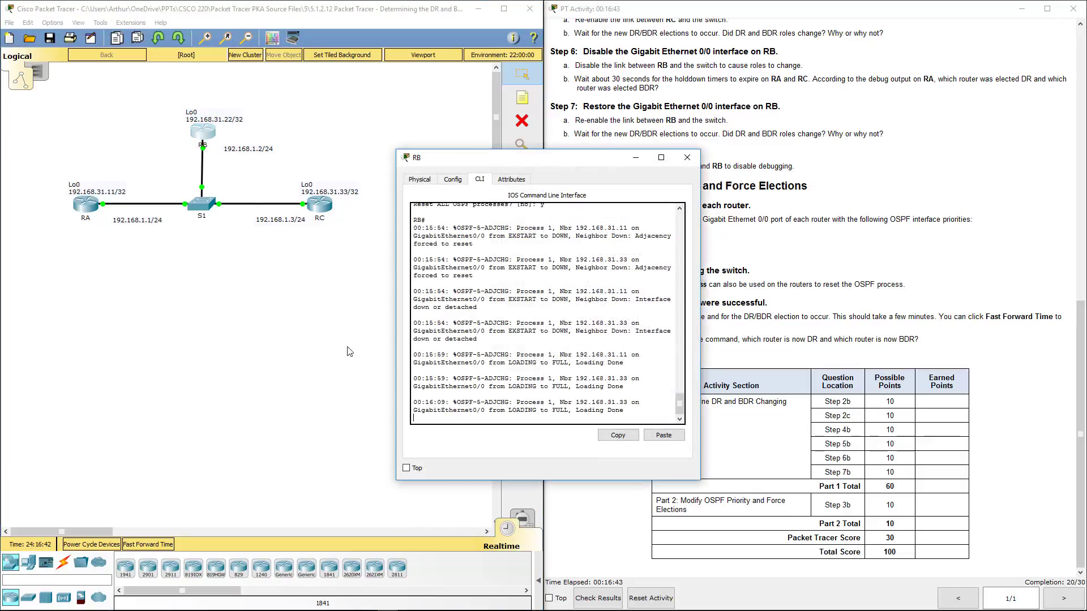
type("undebug all")
key("BackSpace")
key("BackSpace")
key("BackSpace")
key("BackSpace")
key("BackSpace")
key("BackSpace")
key("BackSpace")
key("BackSpace")
key("BackSpace")
key("BackSpace")
key("BackSpace")
type("en")
key("Up")
key("BackSpace")
key("BackSpace")
key("BackSpace")
key("BackSpace")
key("BackSpace")
key("BackSpace")
key("BackSpace")
key("BackSpace")
key("BackSpace")
key("BackSpace")
key("BackSpace")
key("BackSpace")
key("BackSpace")
key("BackSpace")
key("BackSpace")
key("BackSpace")
key("BackSpace")
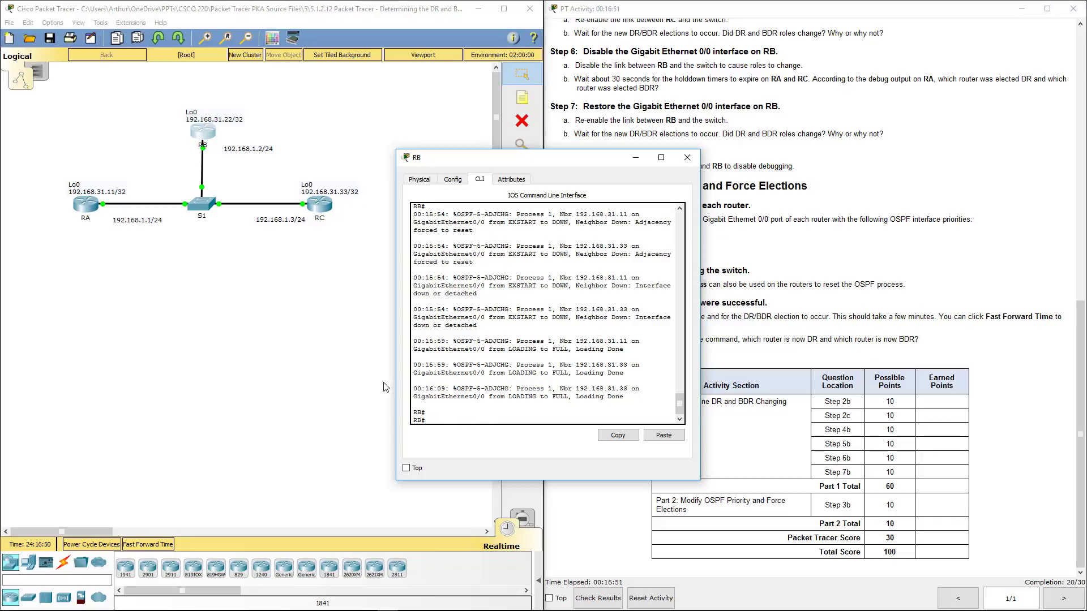
Run 'show ip ospf neighbor' on RB, highlight 192.168.31.11 as FULL/DR, then close RB
type("show ip os")
key("Tab")
type("ne")
key("Tab")
key("Return")
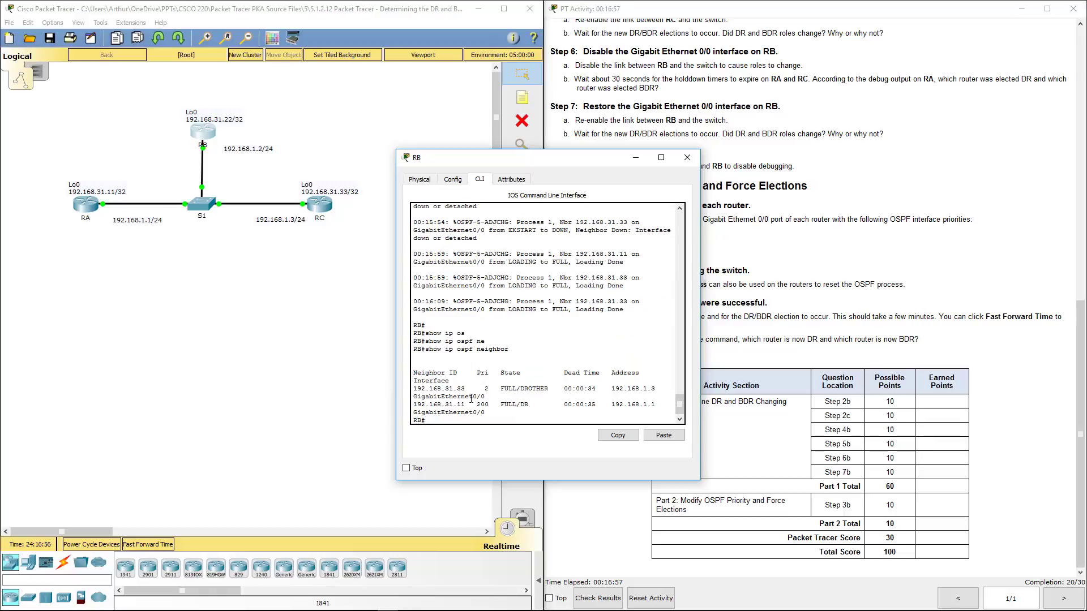
double_click(463, 404)
left_click_drag(485, 403, 562, 406)
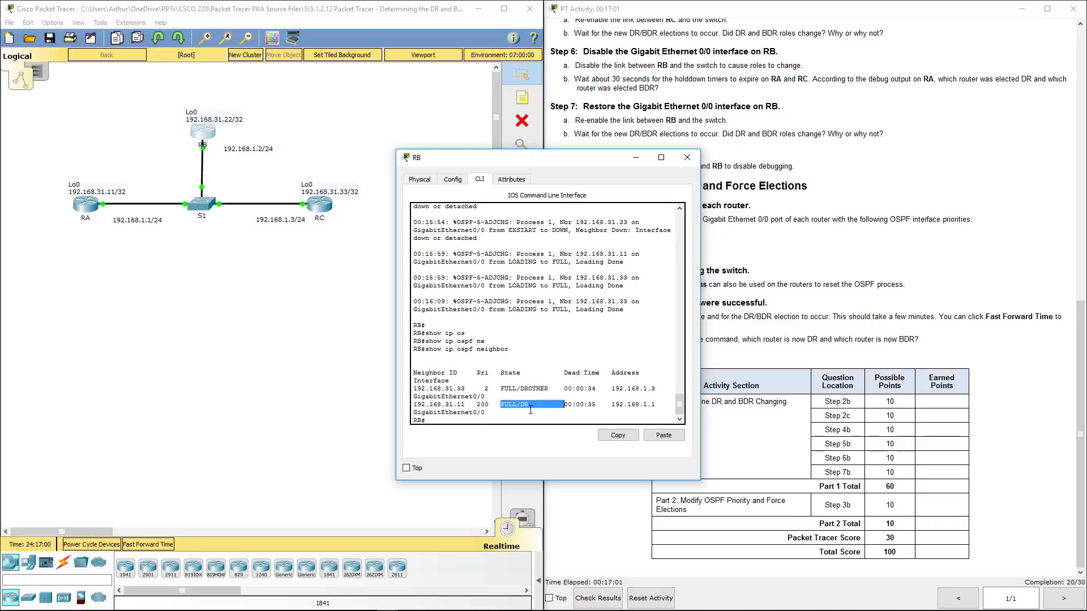
double_click(527, 405)
left_click(687, 158)
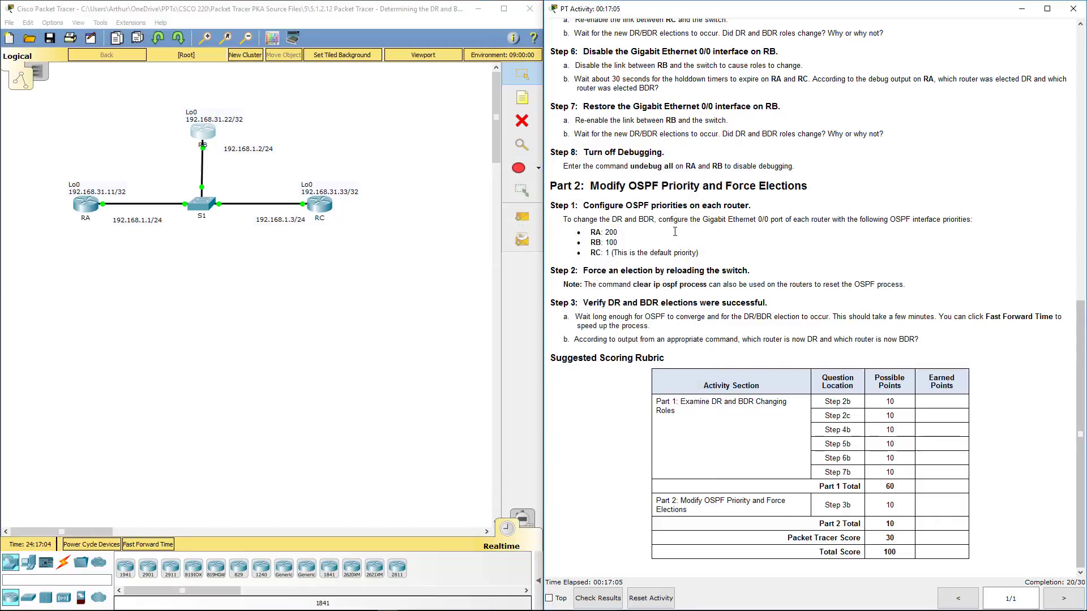